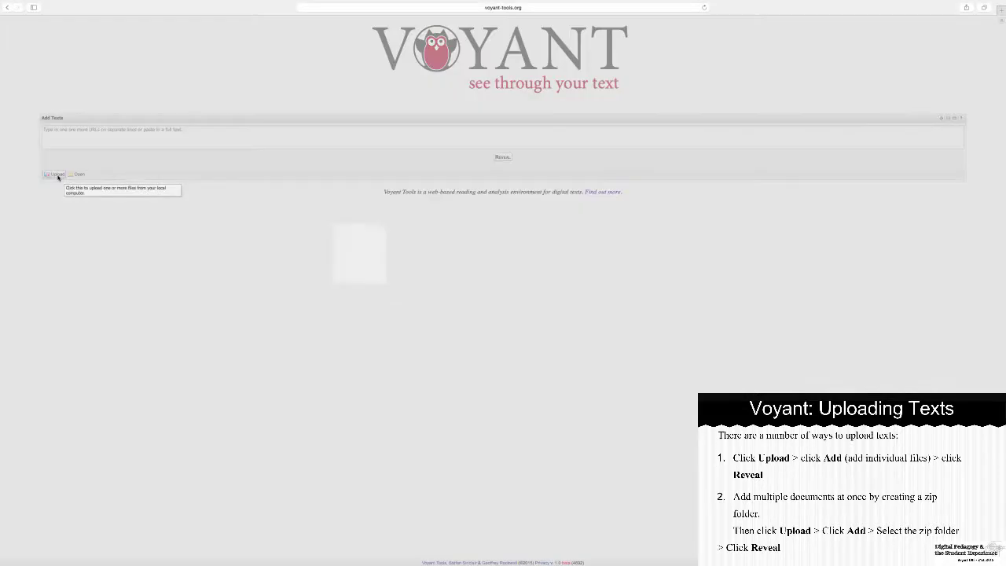
# Upload the documents A tale of two cities and Frankenstein from the Voyant Texts folder and reveal them as a corpus
pyautogui.click(460, 421)
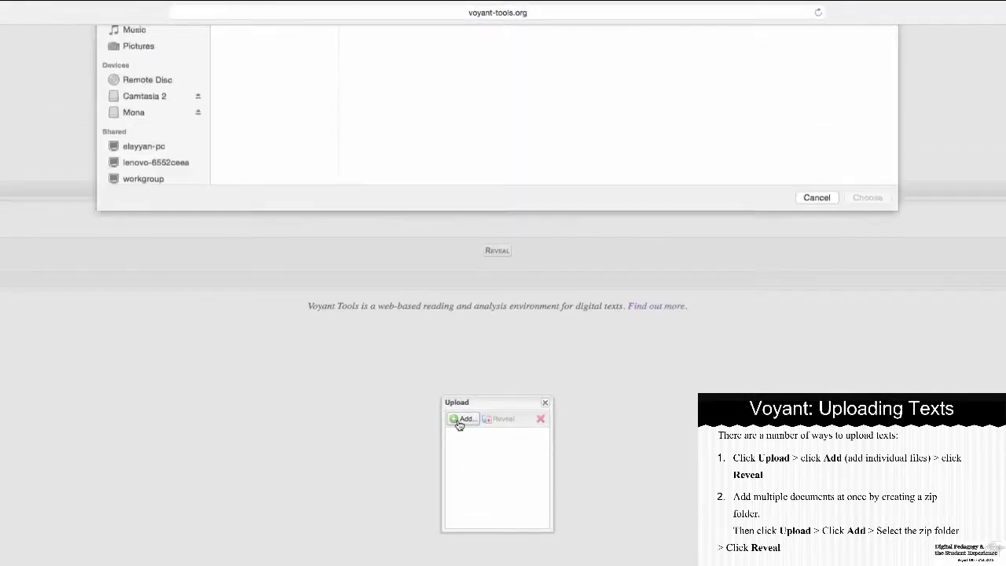
pyautogui.click(235, 79)
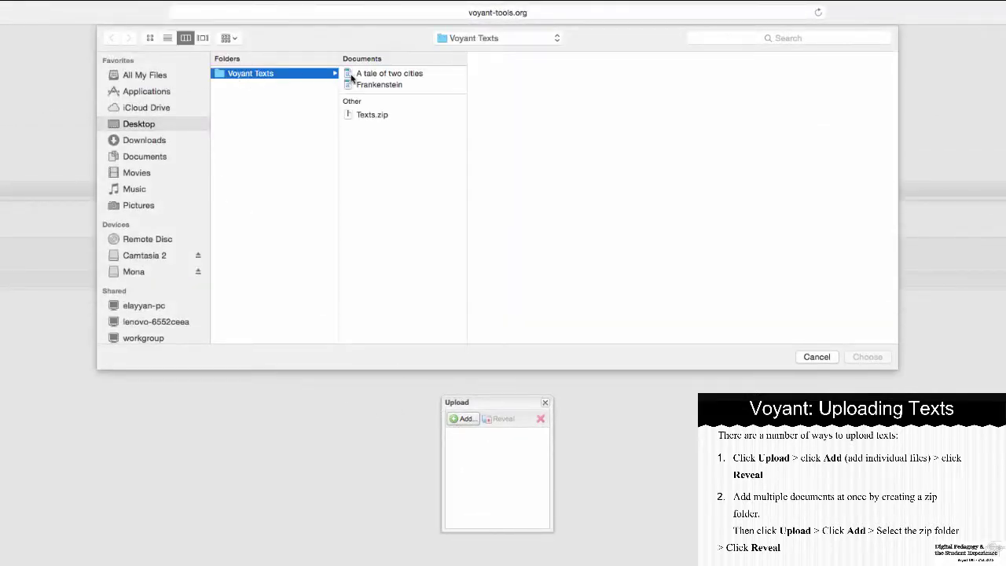
pyautogui.click(374, 78)
pyautogui.click(868, 357)
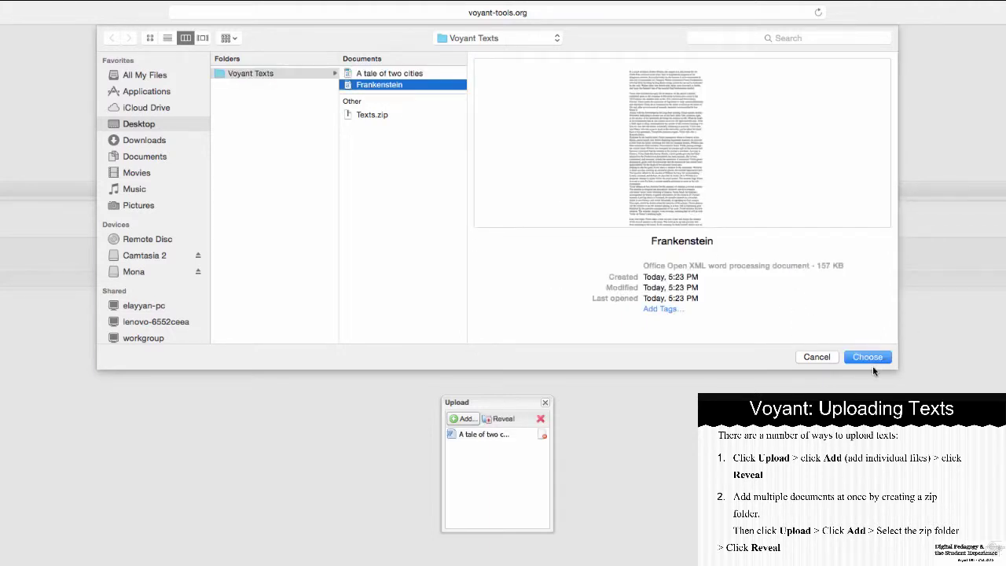
pyautogui.click(870, 358)
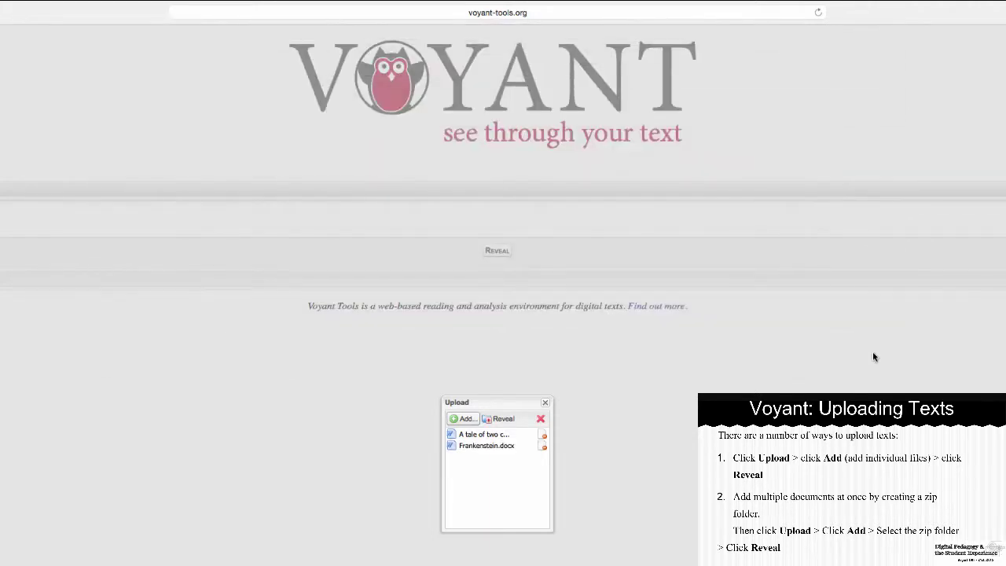
pyautogui.click(495, 419)
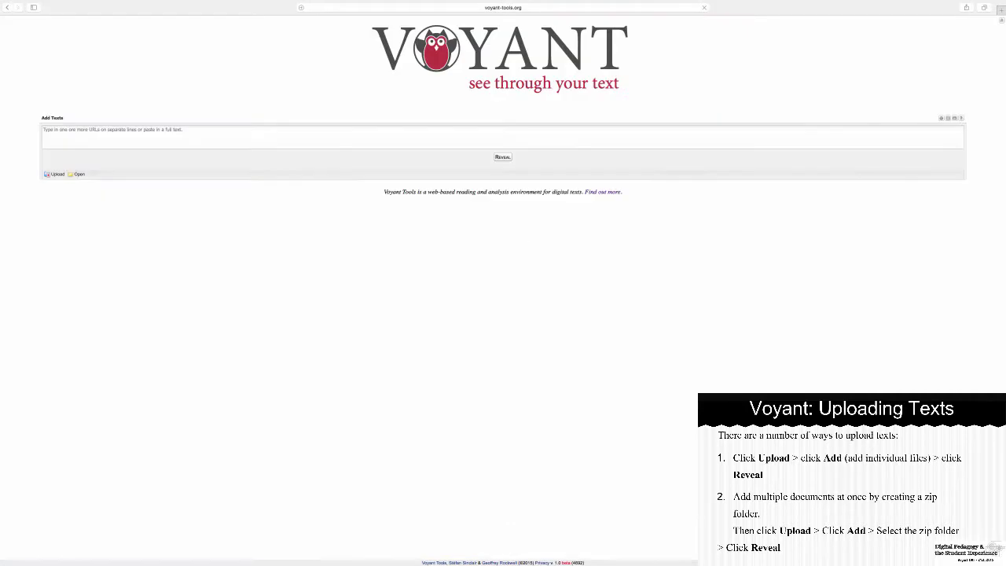
# Upload the archive Texts.zip from the Voyant Texts folder and reveal its contents as a corpus
pyautogui.click(55, 175)
pyautogui.click(481, 262)
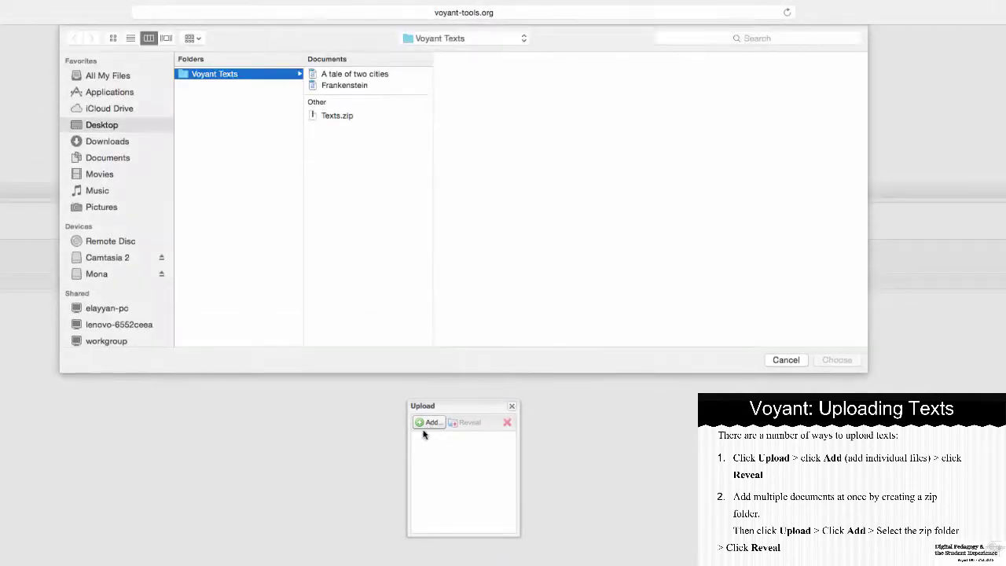
pyautogui.click(330, 115)
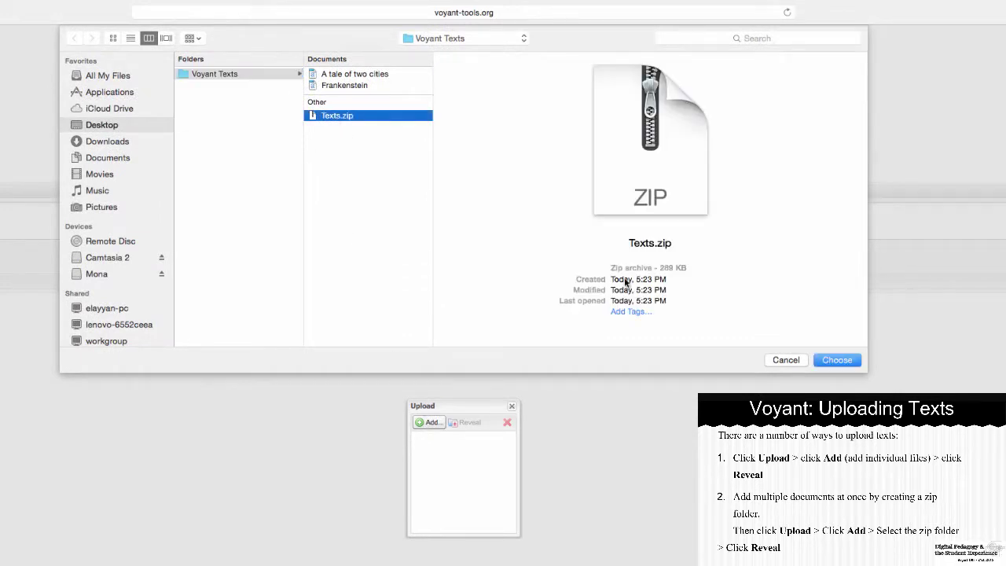
pyautogui.click(836, 360)
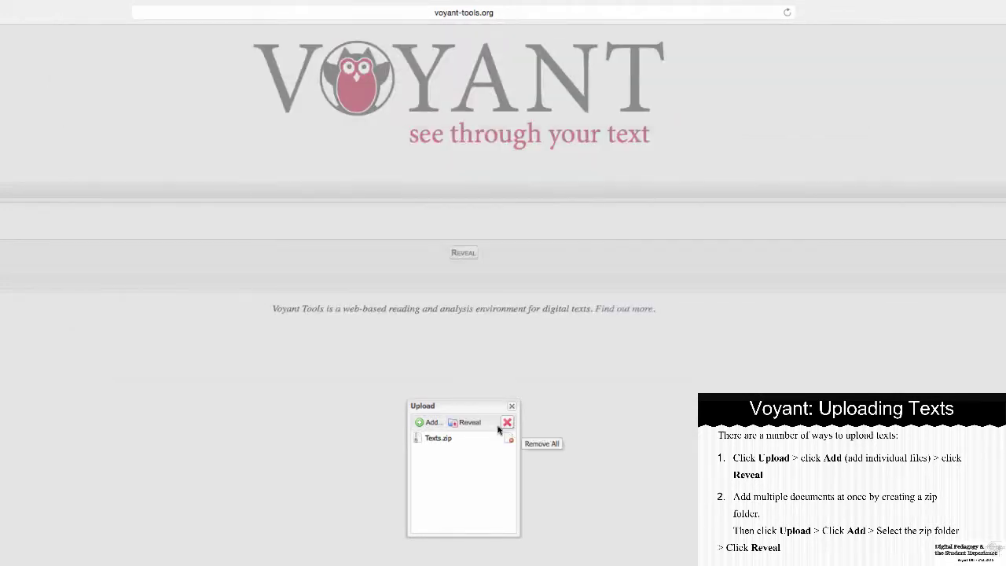
pyautogui.click(473, 426)
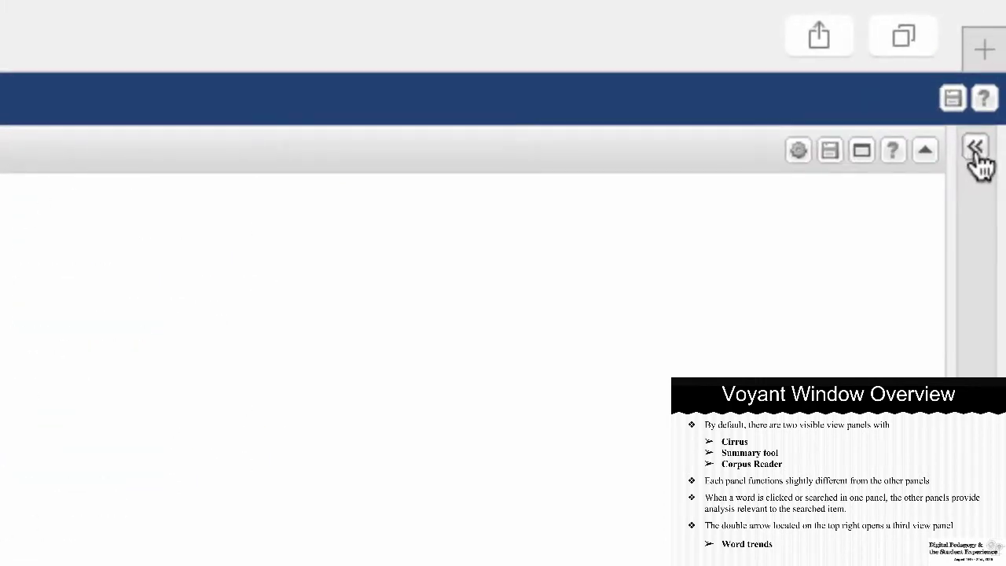
# Expand the hidden third view panel and select the word "king" in the Cirrus word cloud
pyautogui.click(976, 153)
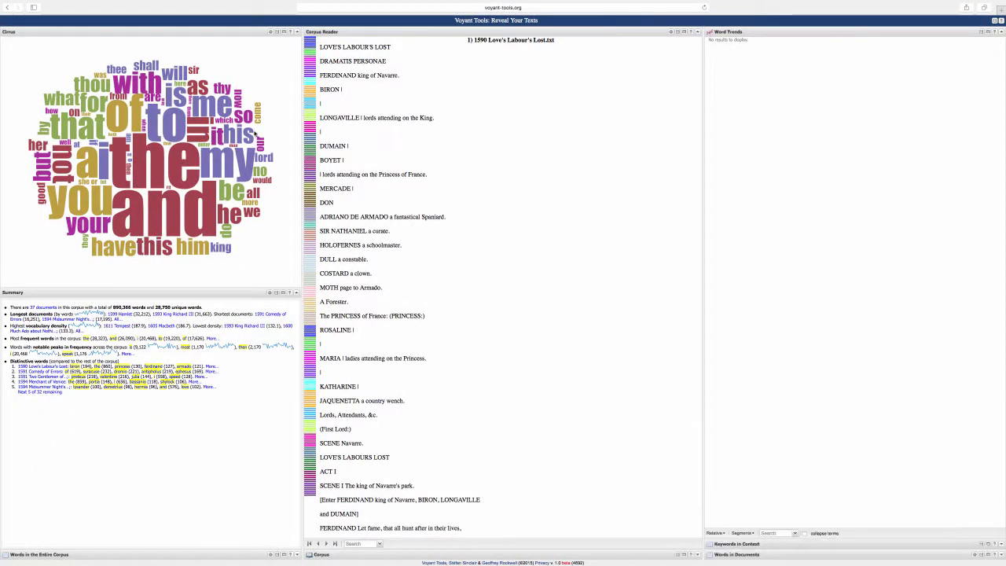
pyautogui.click(220, 248)
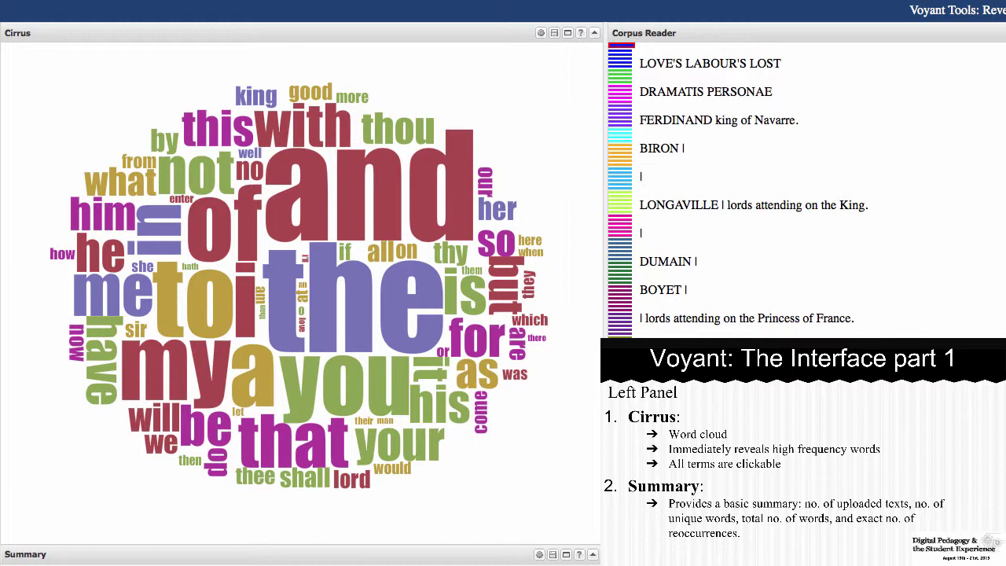
pyautogui.scroll(-10, 302, 283)
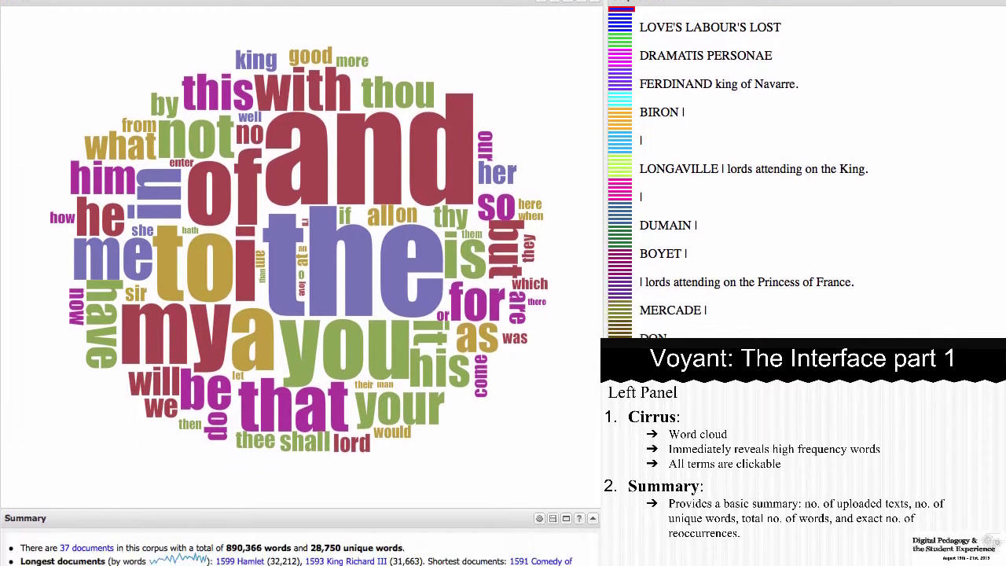
pyautogui.scroll(-2, 301, 283)
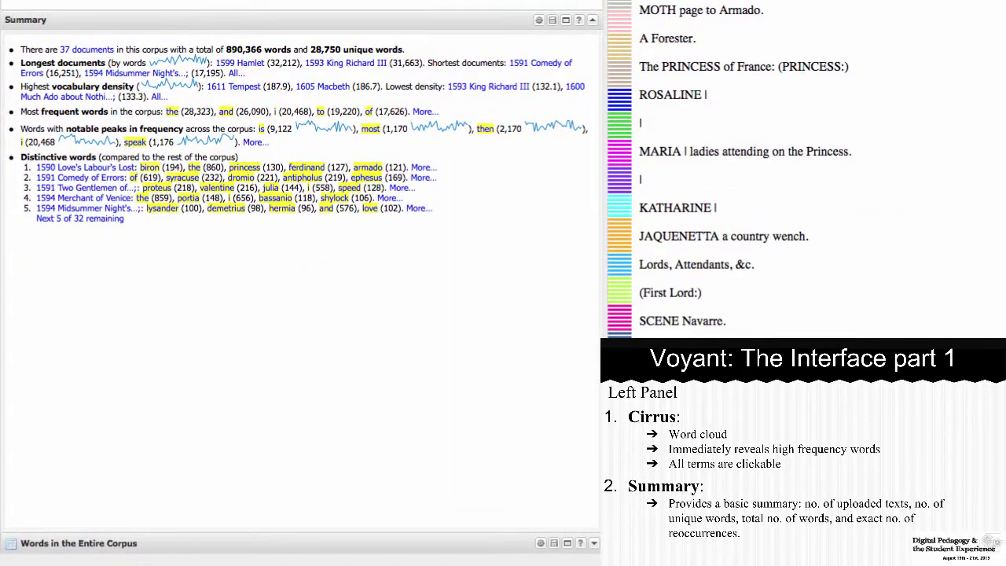
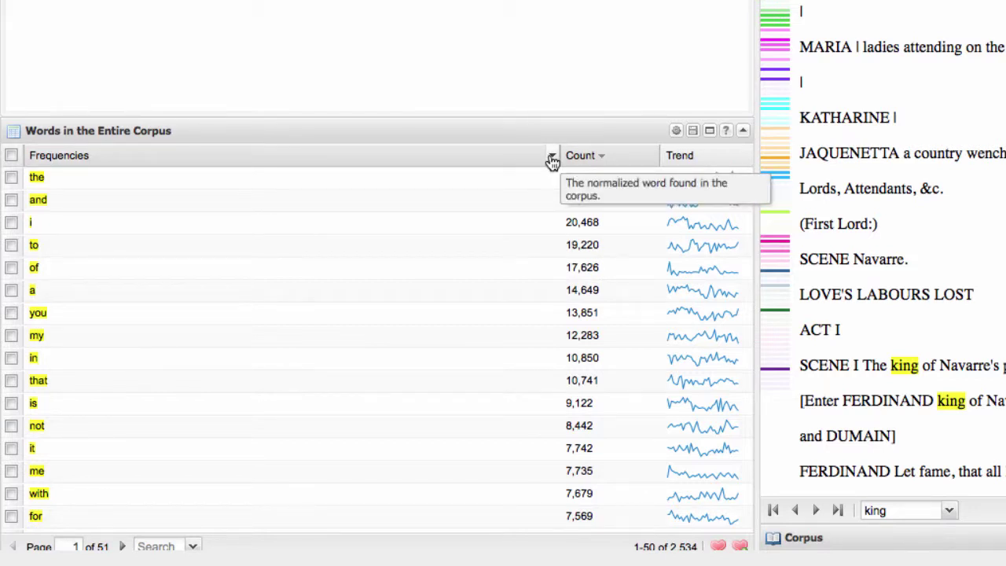
# Try the Z-Score, Difference and Mean columns in the Words in the Entire Corpus table, hiding each one again
pyautogui.click(551, 157)
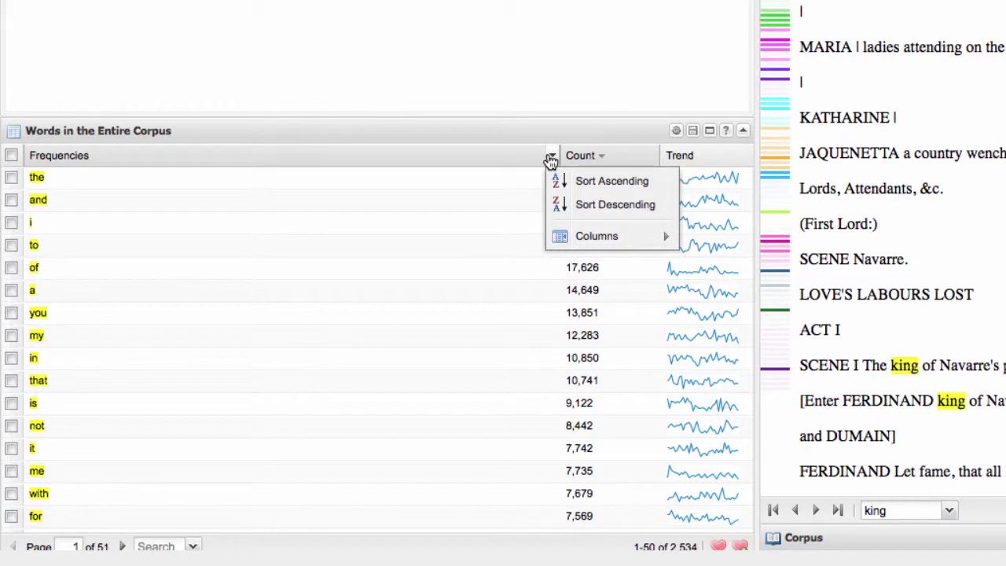
pyautogui.moveTo(581, 234)
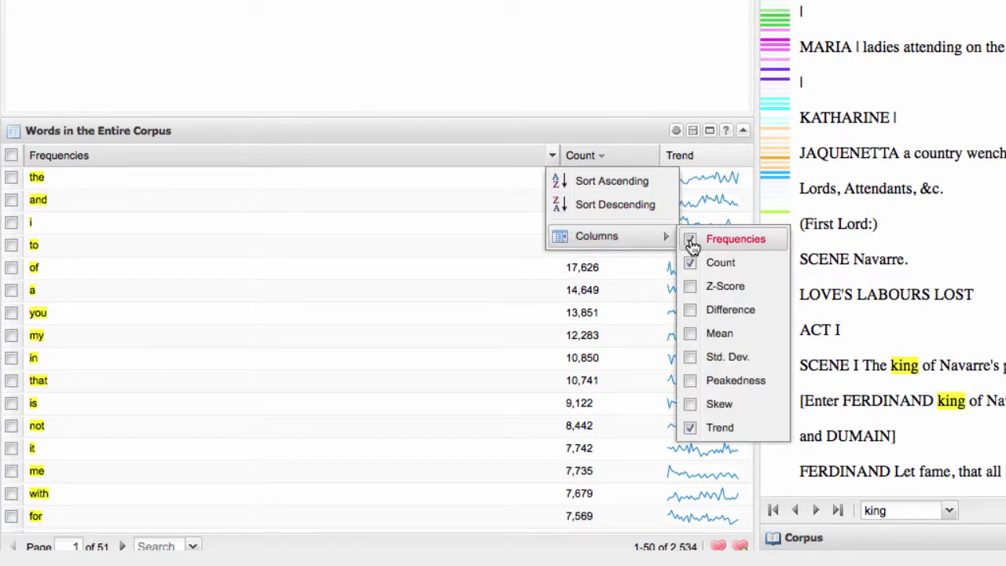
pyautogui.click(690, 289)
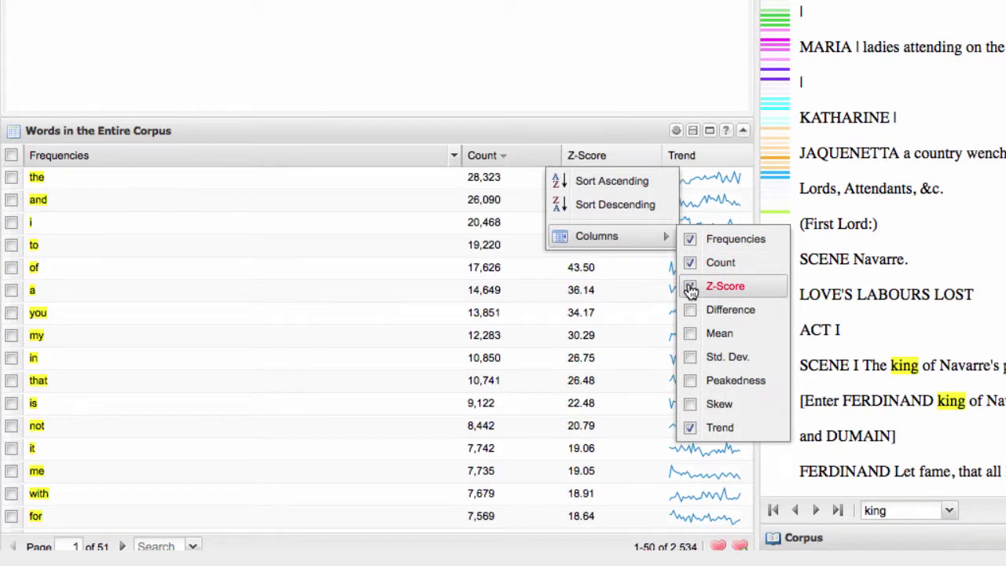
pyautogui.click(690, 289)
pyautogui.click(691, 312)
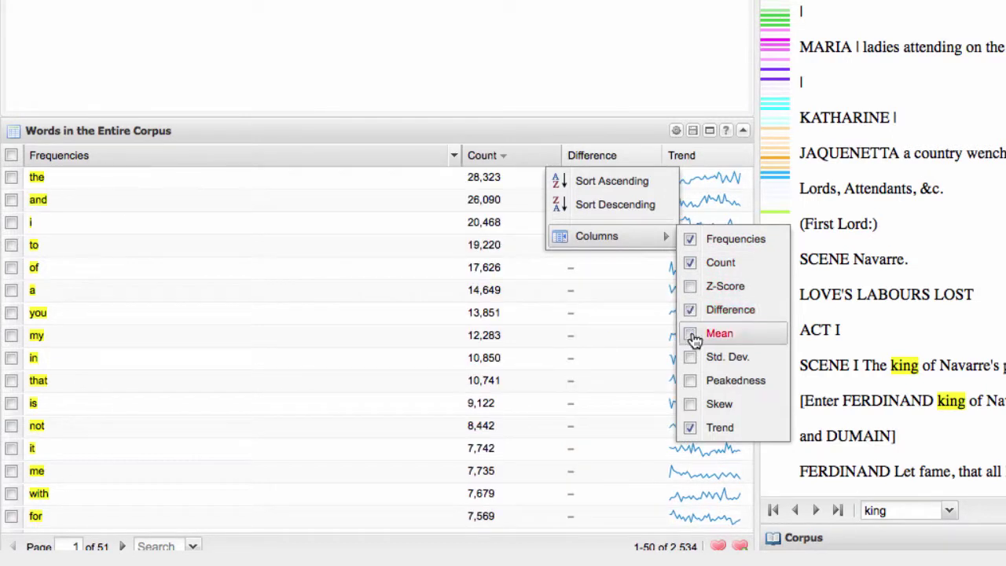
pyautogui.click(689, 335)
pyautogui.click(689, 336)
pyautogui.click(689, 314)
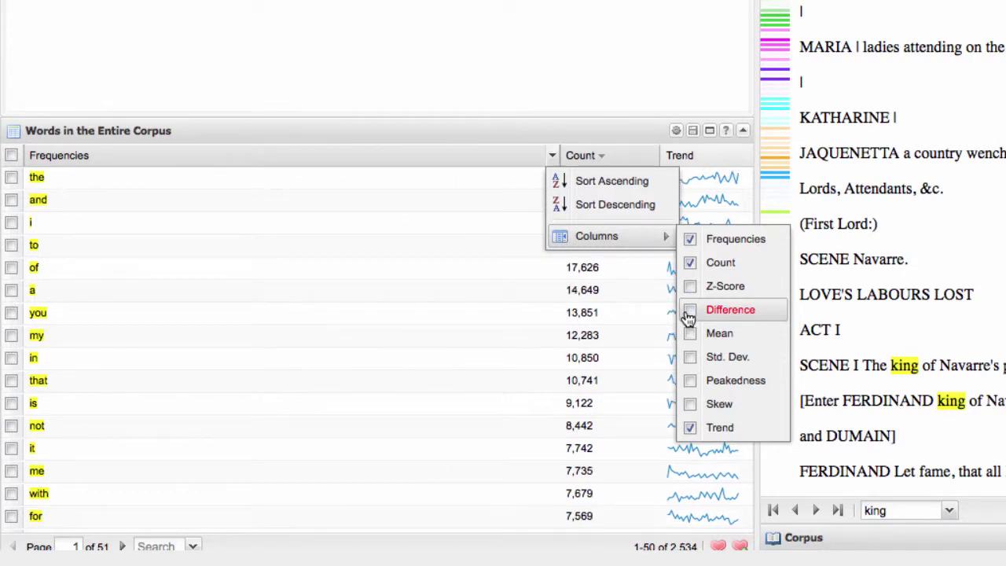
pyautogui.click(556, 128)
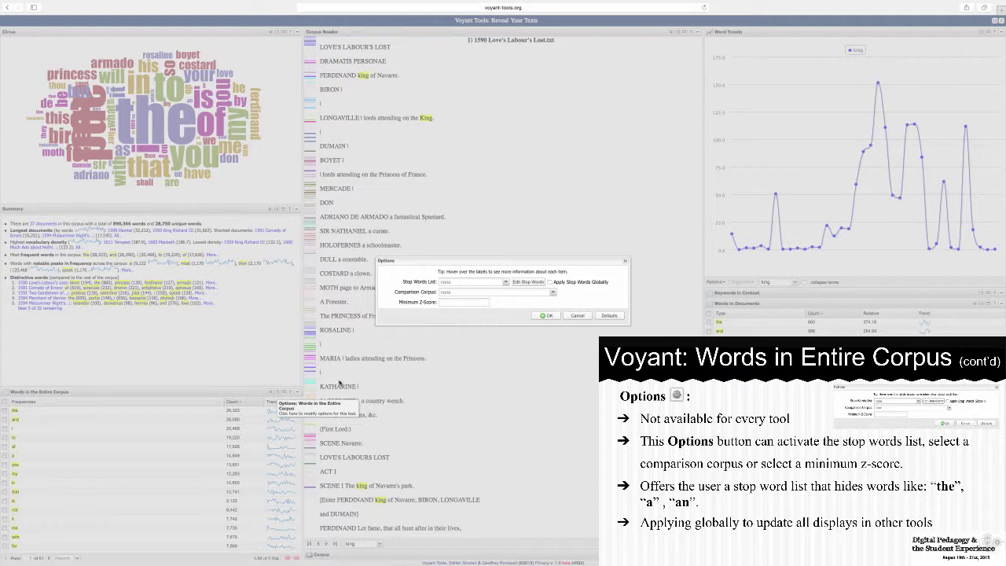
# Apply a stop words list globally through the options of the Words in the Entire Corpus tool
pyautogui.click(506, 282)
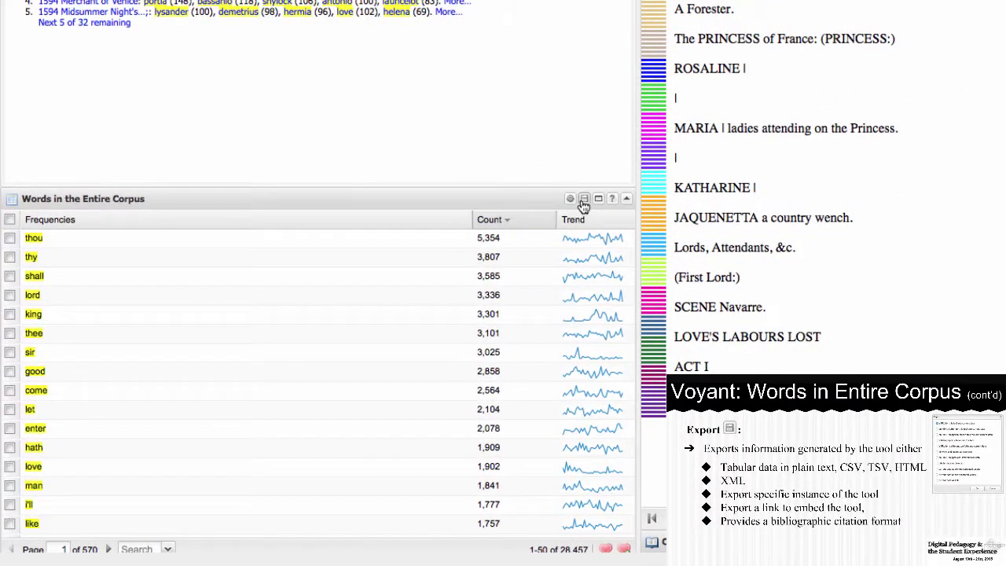
# View the export options and the separate-window version of the Words in the Entire Corpus tool
pyautogui.click(584, 202)
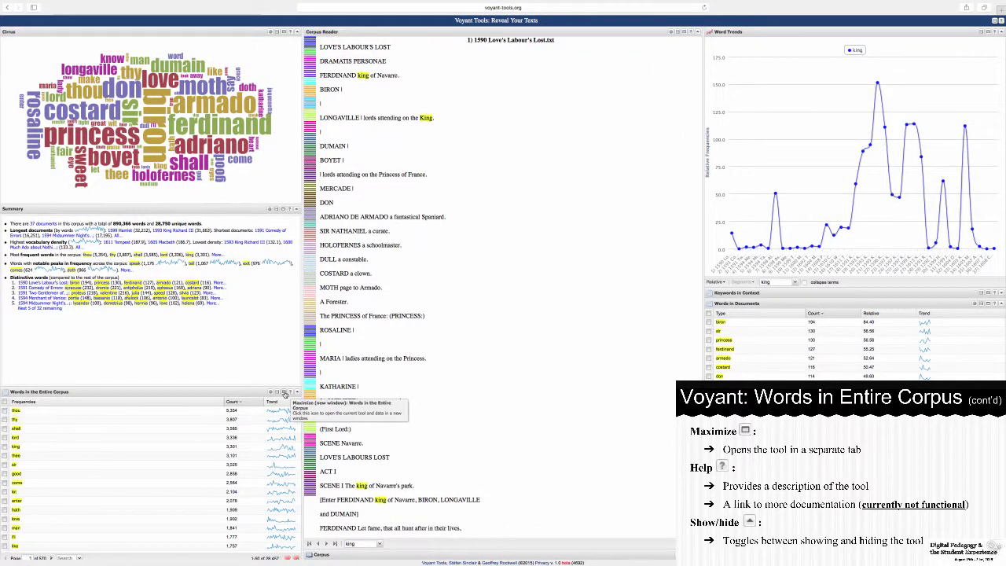
pyautogui.click(285, 392)
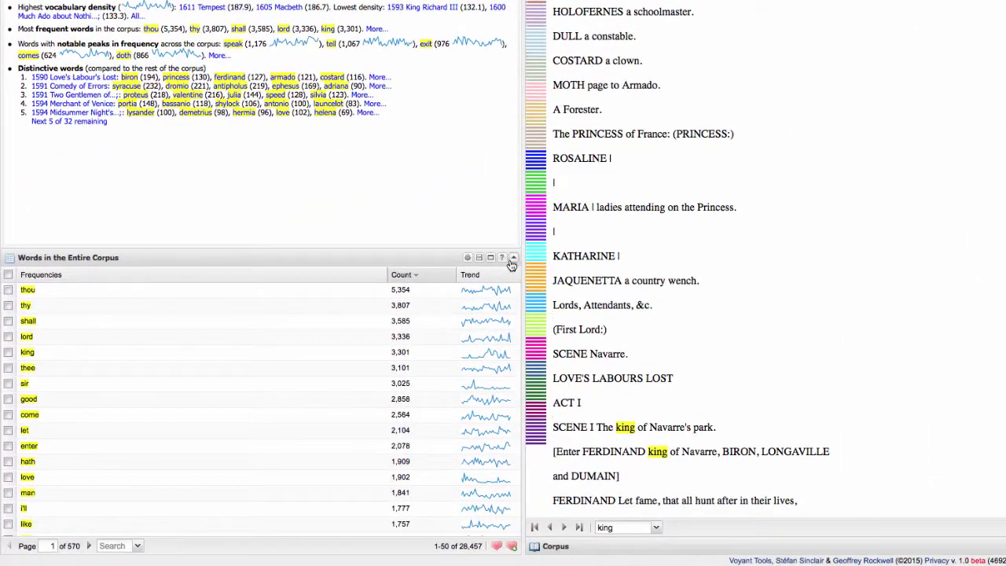
# Read the help description of the Words in the Entire Corpus tool and dismiss it
pyautogui.click(503, 259)
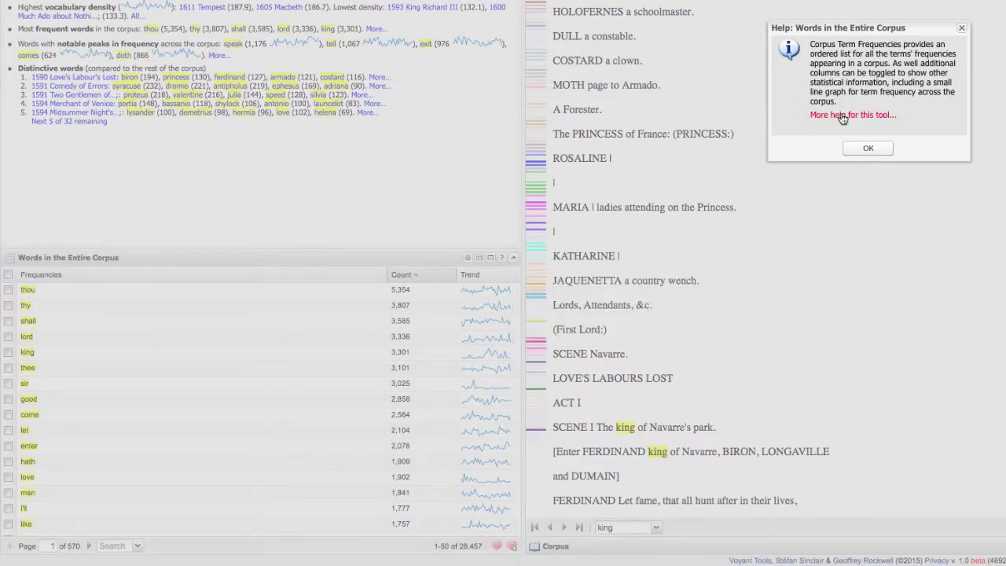
pyautogui.click(865, 147)
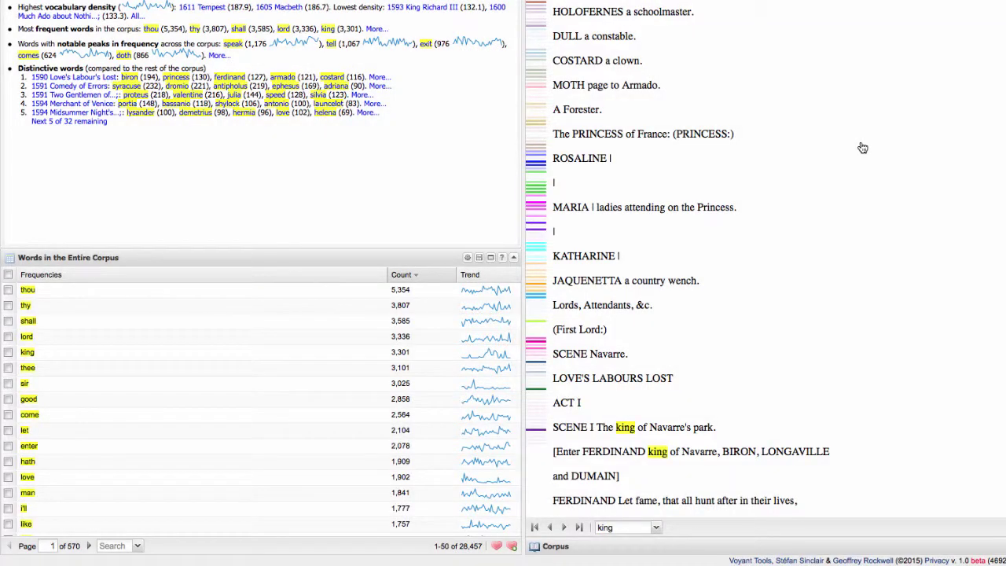
# Page forward through the corpus word list to page 3
pyautogui.scroll(-3, 862, 148)
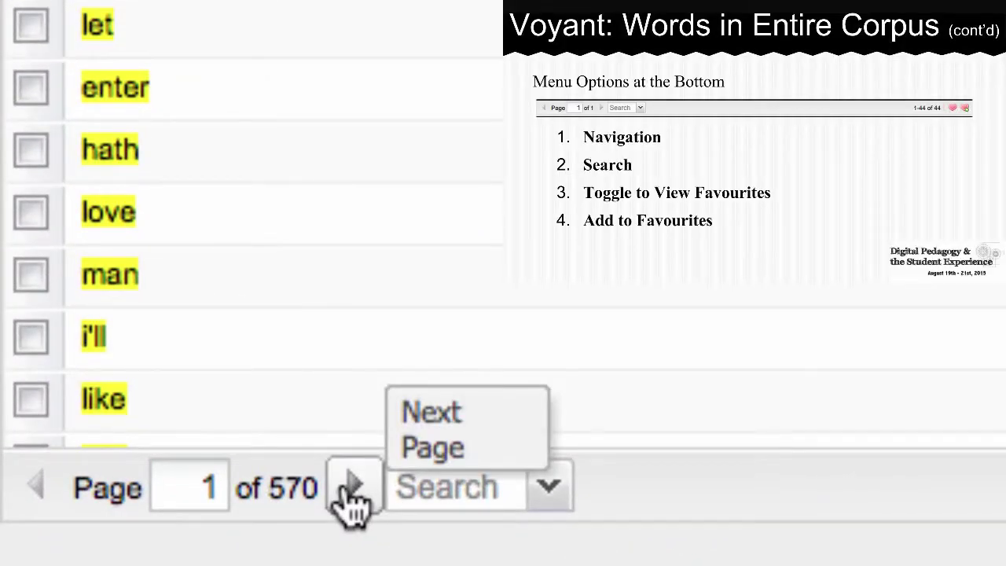
pyautogui.click(346, 481)
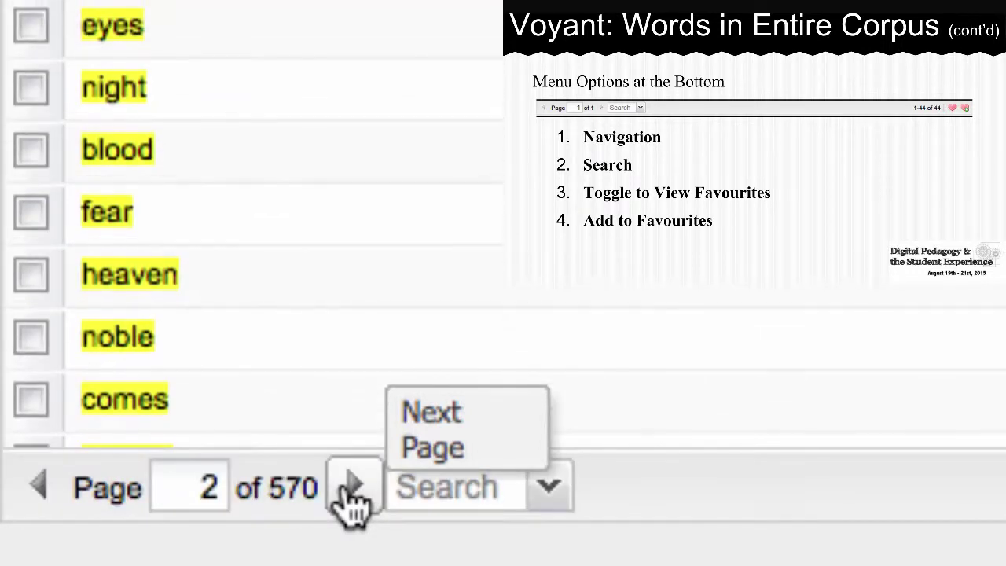
pyautogui.click(346, 481)
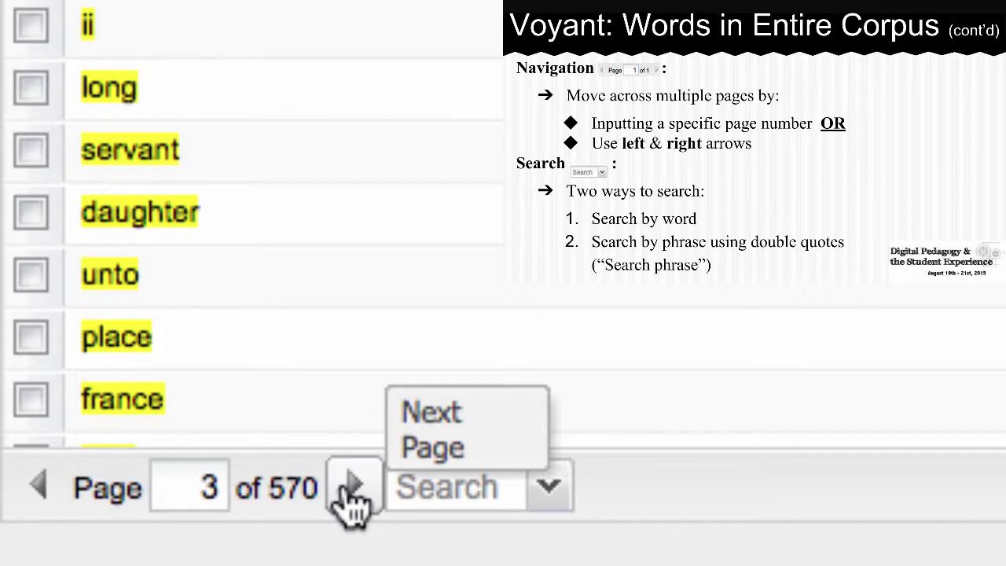
# Search the Words in the Entire Corpus list for "daughter"
pyautogui.click(455, 487)
pyautogui.write('d')
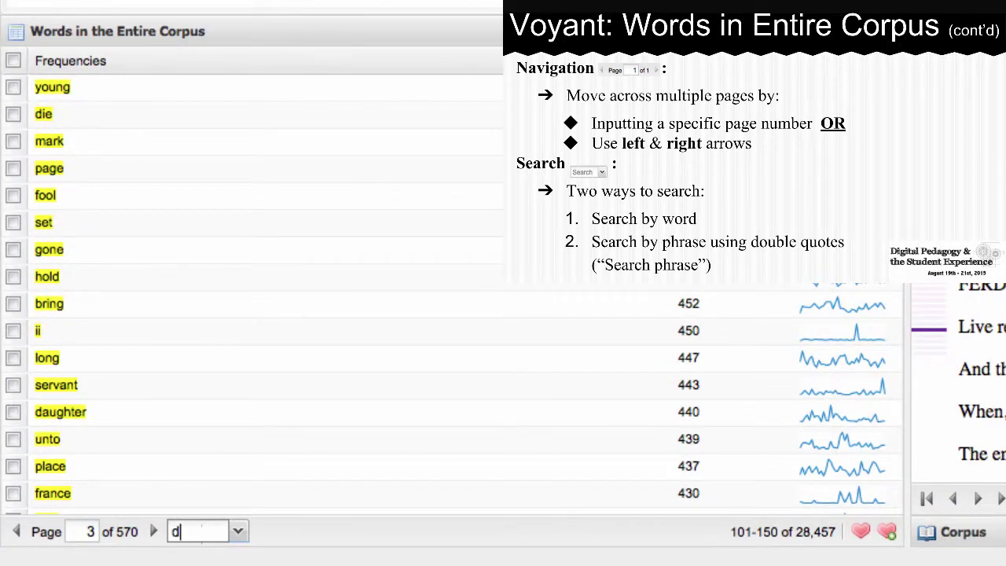
pyautogui.write('aughter')
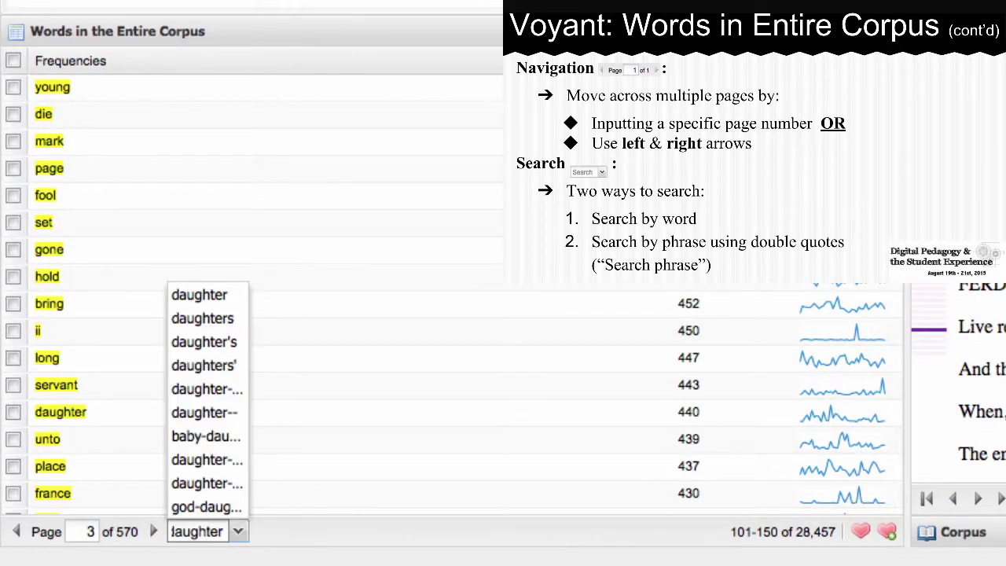
pyautogui.click(191, 306)
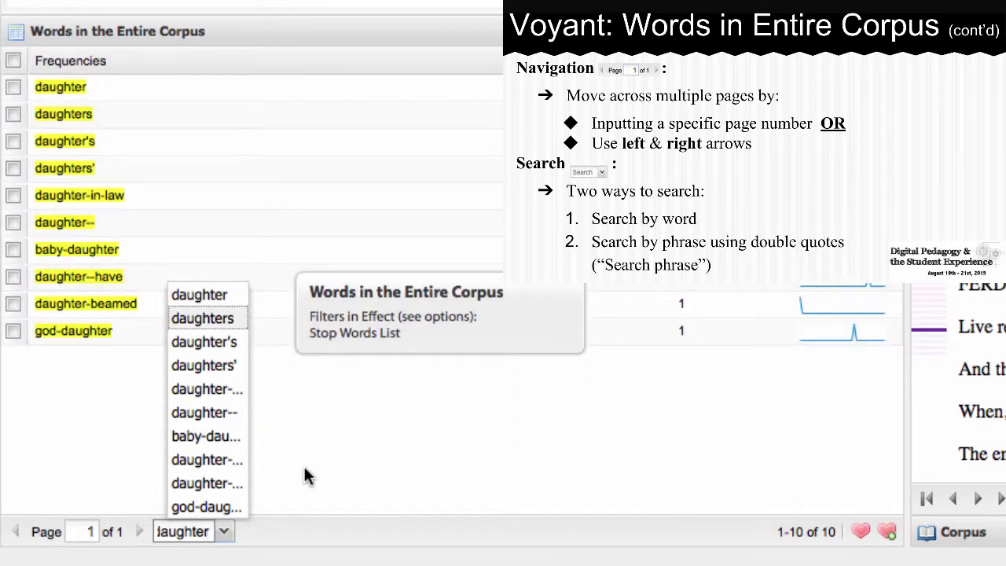
pyautogui.click(224, 531)
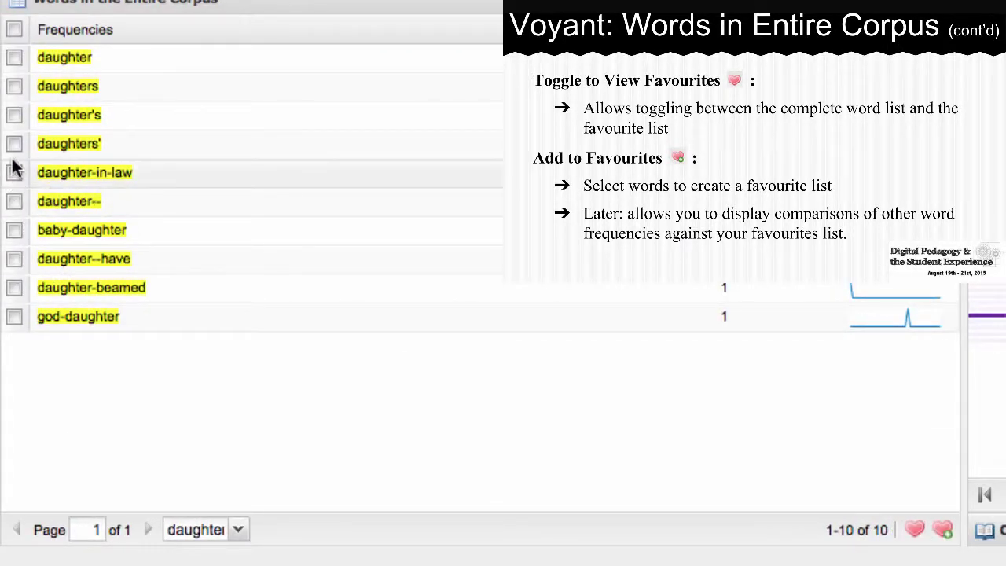
# Add the words "daughter's" and "daughters'" from the filtered word list to the favourites
pyautogui.click(16, 111)
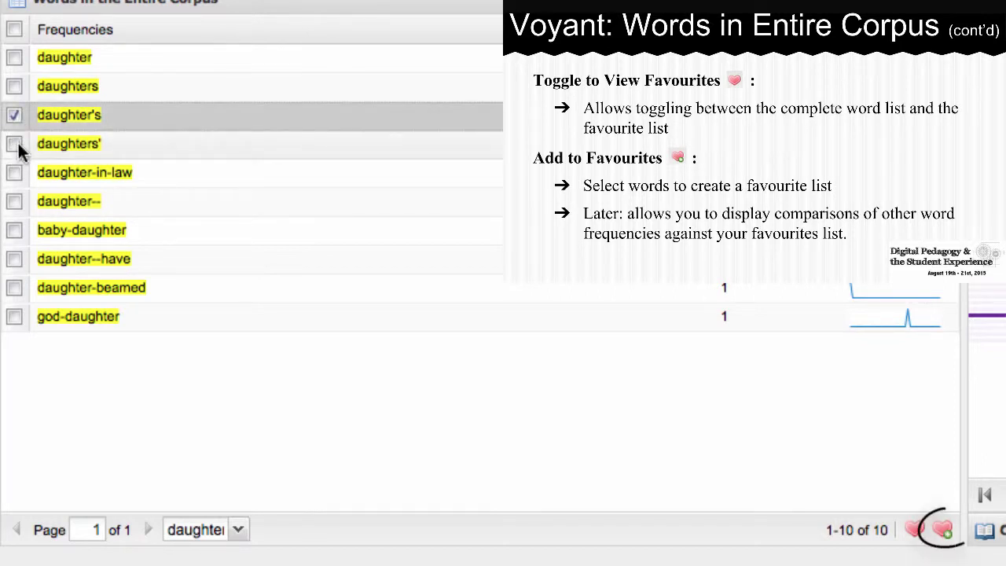
pyautogui.click(16, 144)
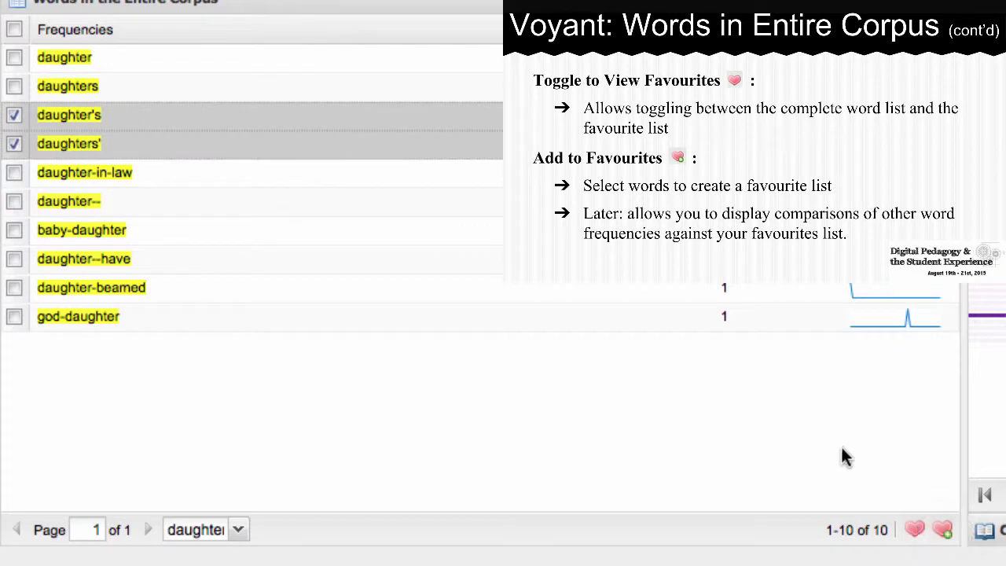
pyautogui.click(941, 533)
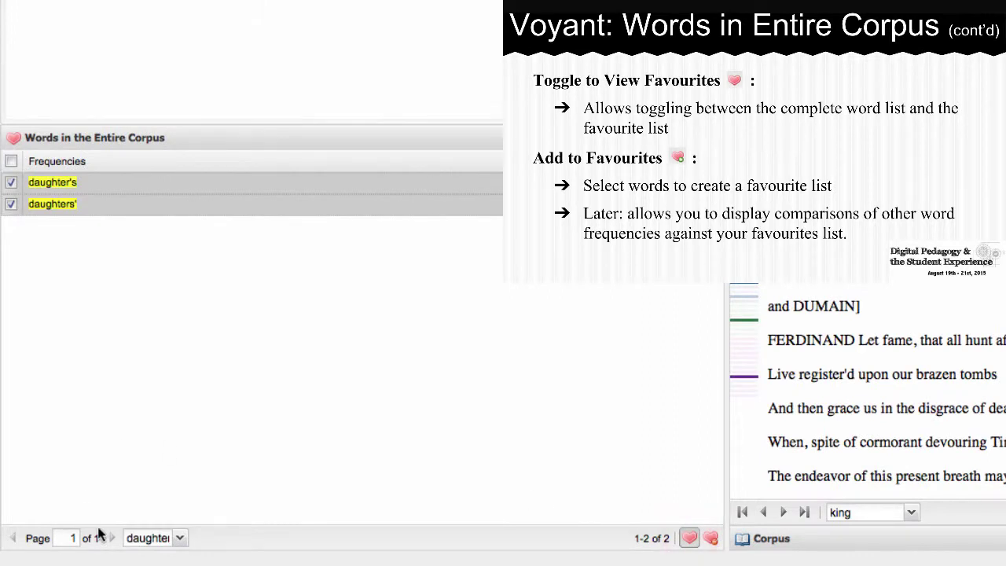
# Toggle the Words in the Entire Corpus list between the favourites view and the complete word list
pyautogui.click(689, 538)
pyautogui.click(689, 541)
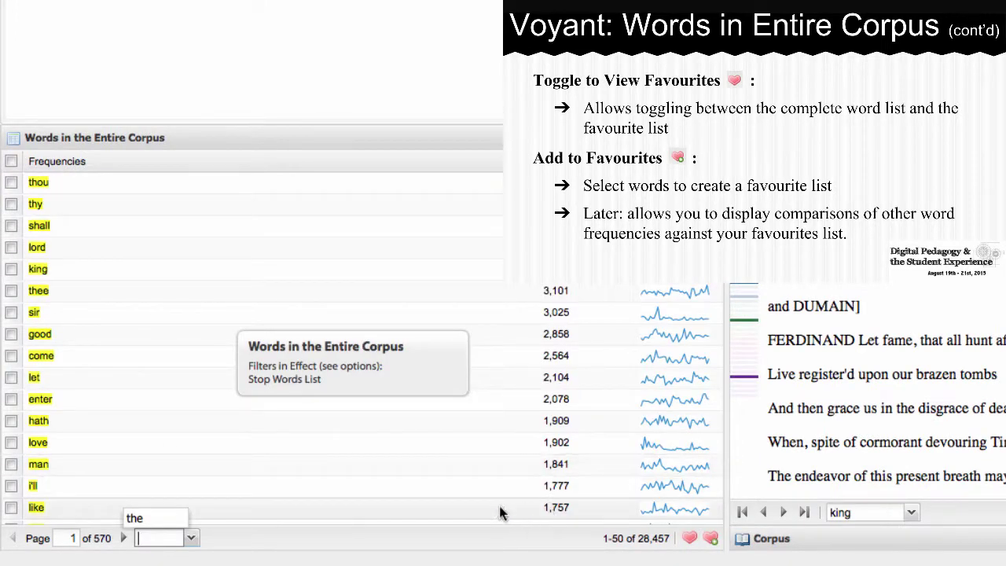
pyautogui.click(691, 541)
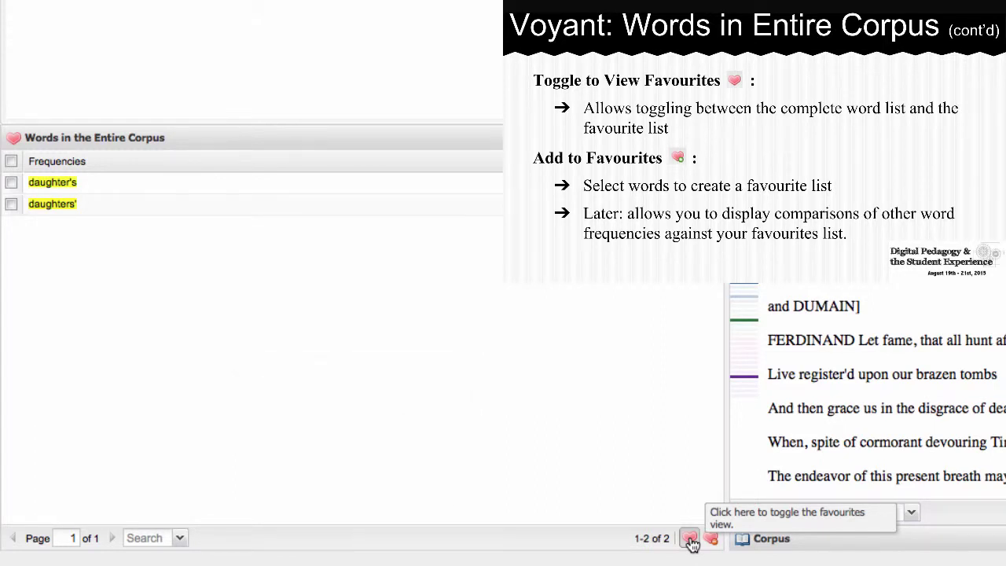
pyautogui.click(690, 540)
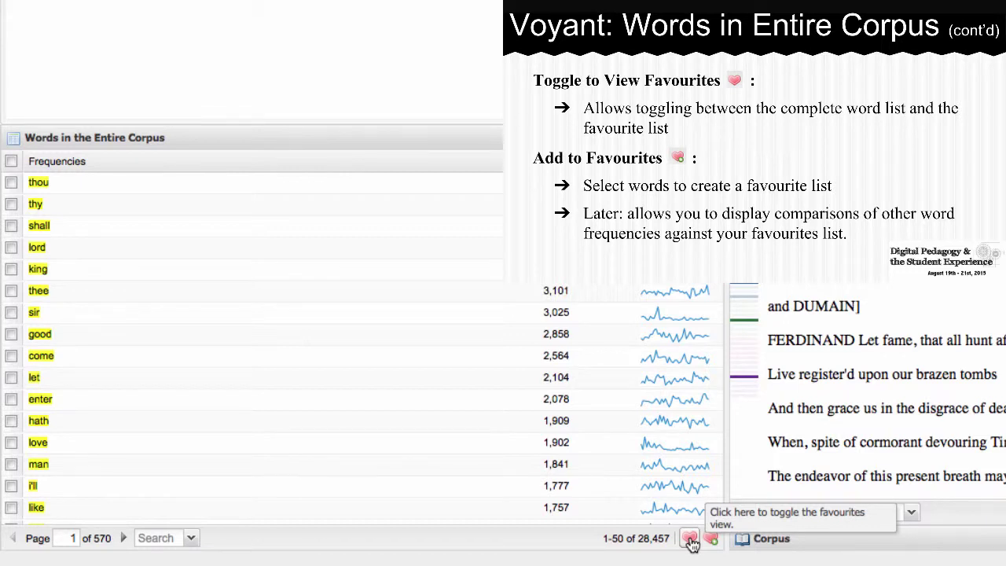
pyautogui.click(691, 539)
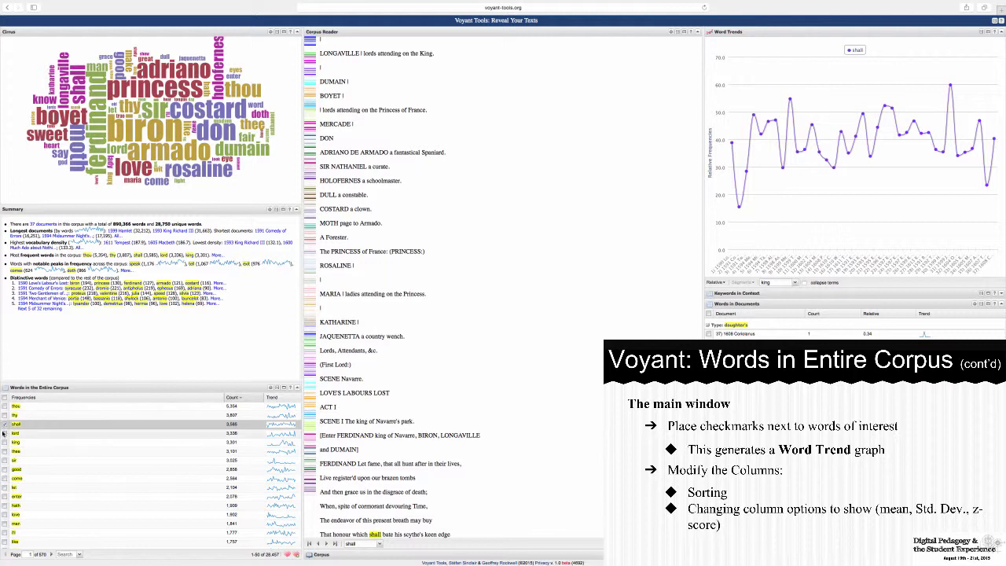
# Select "lord" and "king" along with "shall" in the corpus word list to compare them in Word Trends
pyautogui.click(5, 433)
pyautogui.click(5, 442)
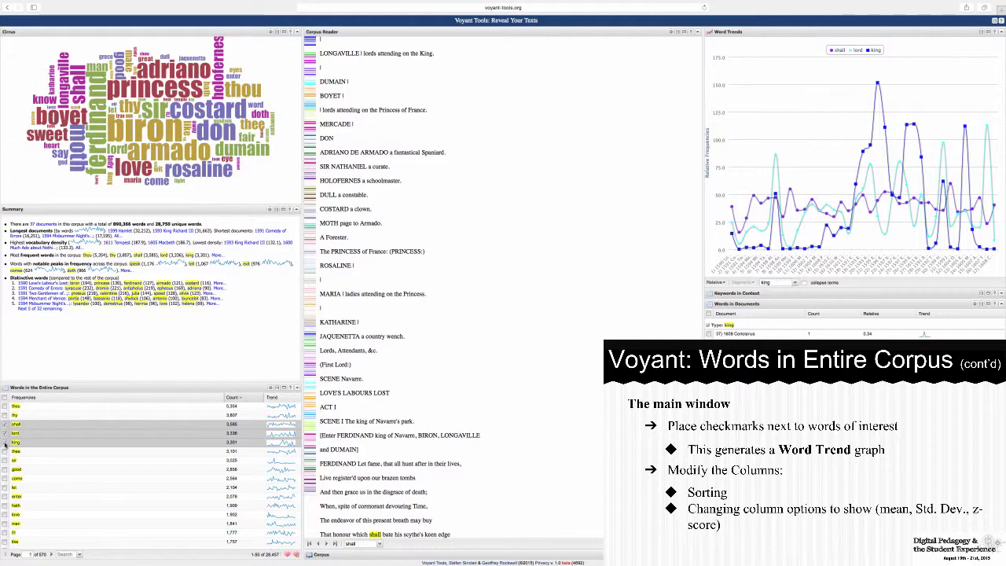
pyautogui.click(5, 442)
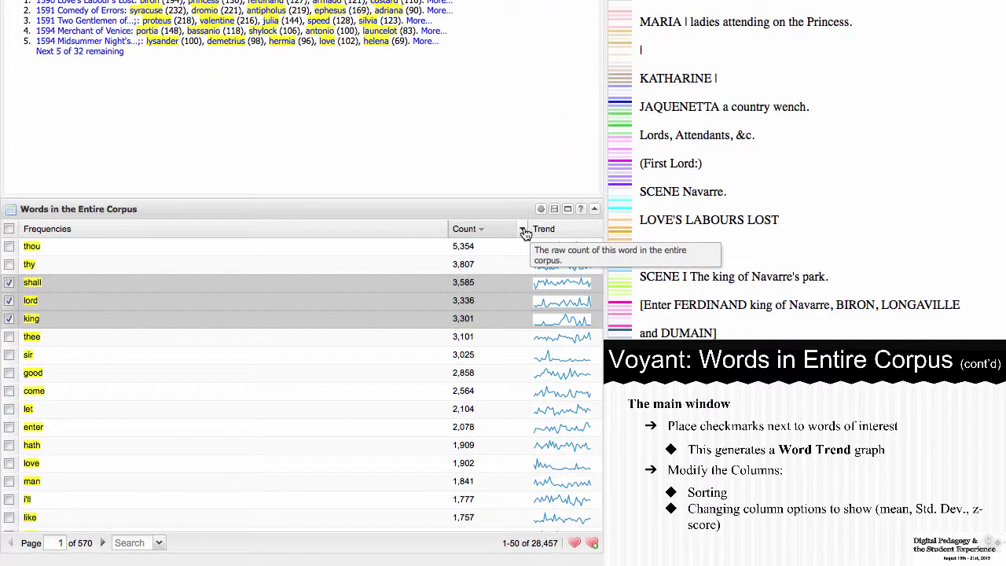
# Show the Difference and Std. Dev. columns in the corpus word list and sort it by Count in ascending order
pyautogui.click(524, 231)
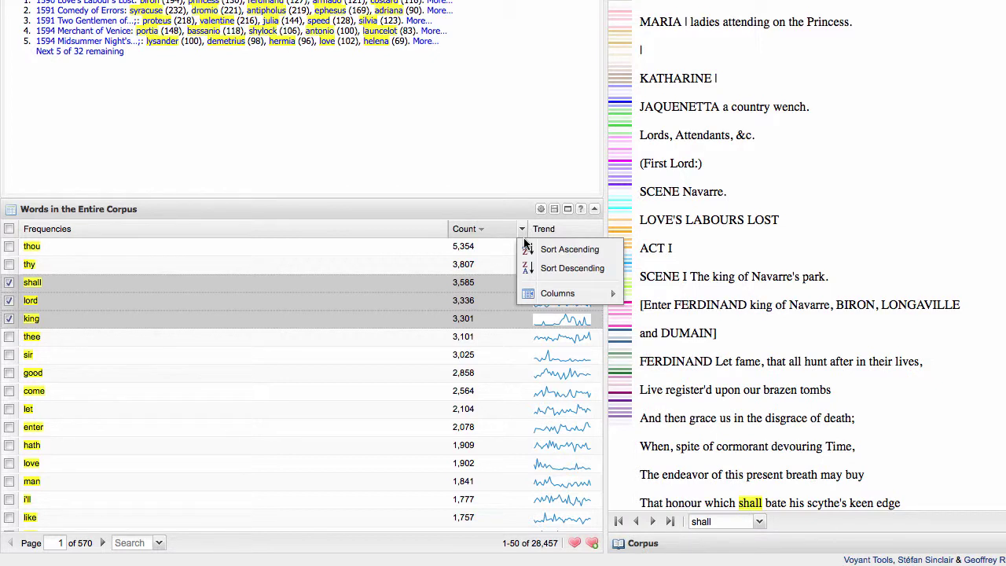
pyautogui.moveTo(551, 296)
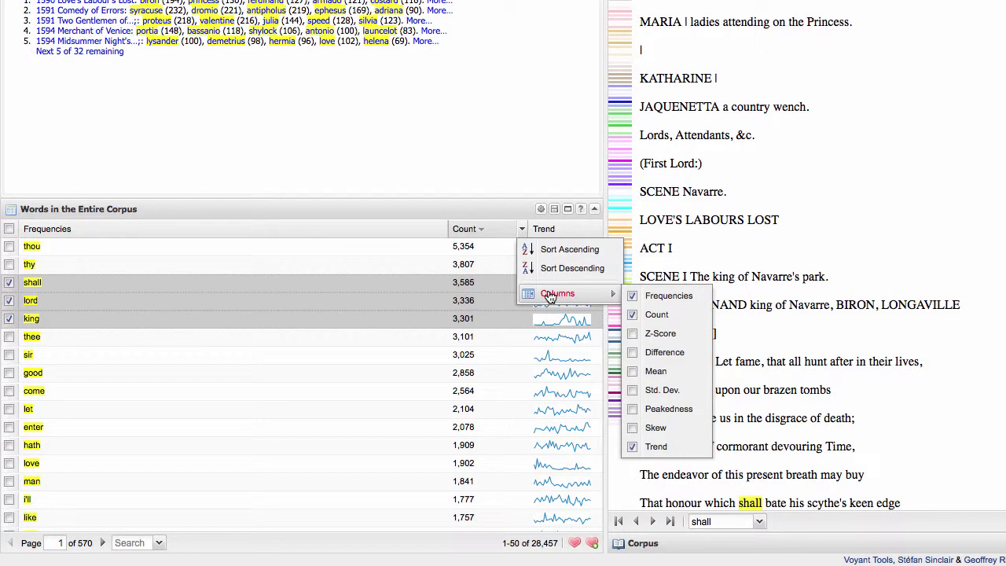
pyautogui.click(633, 352)
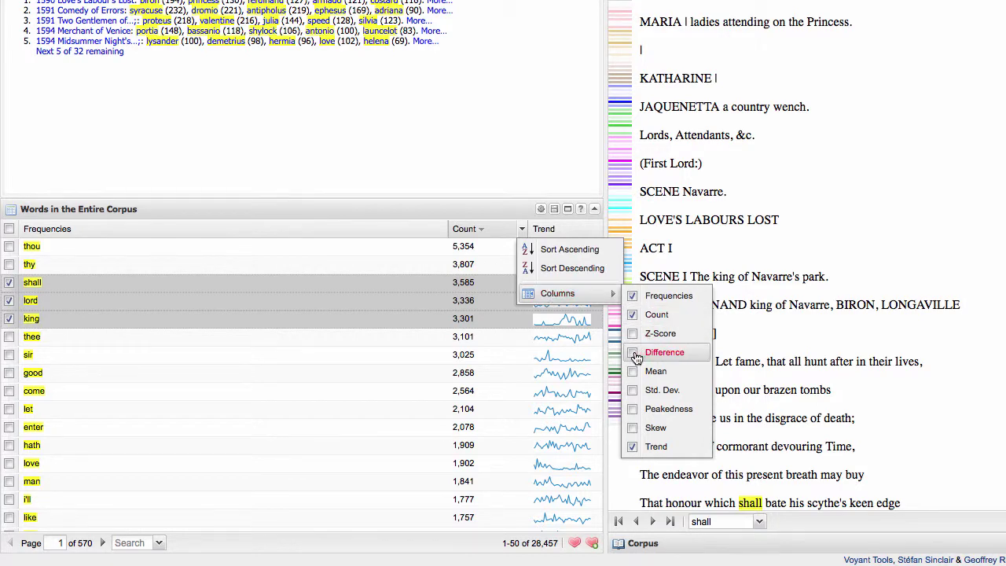
pyautogui.click(334, 229)
pyautogui.click(333, 228)
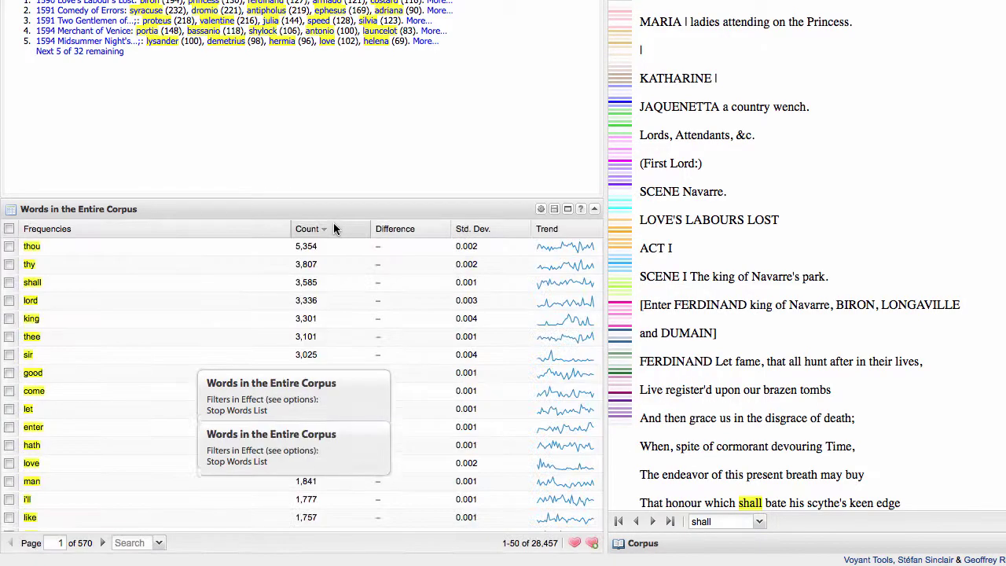
pyautogui.click(333, 223)
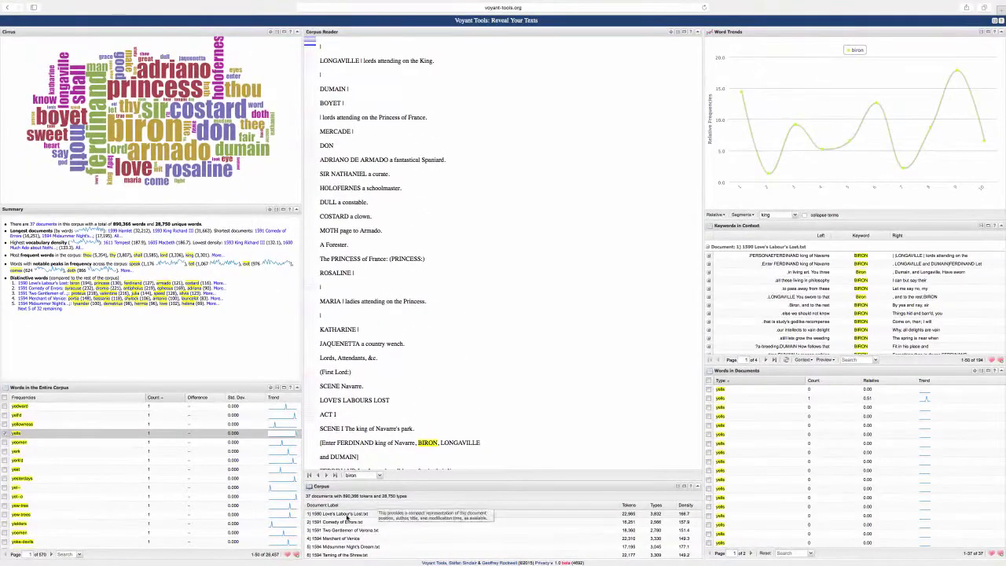
# Expand the first "biron" context in 1590 Love's Labour's Lost and refocus the analysis on "rosaline" from the word cloud
pyautogui.click(348, 517)
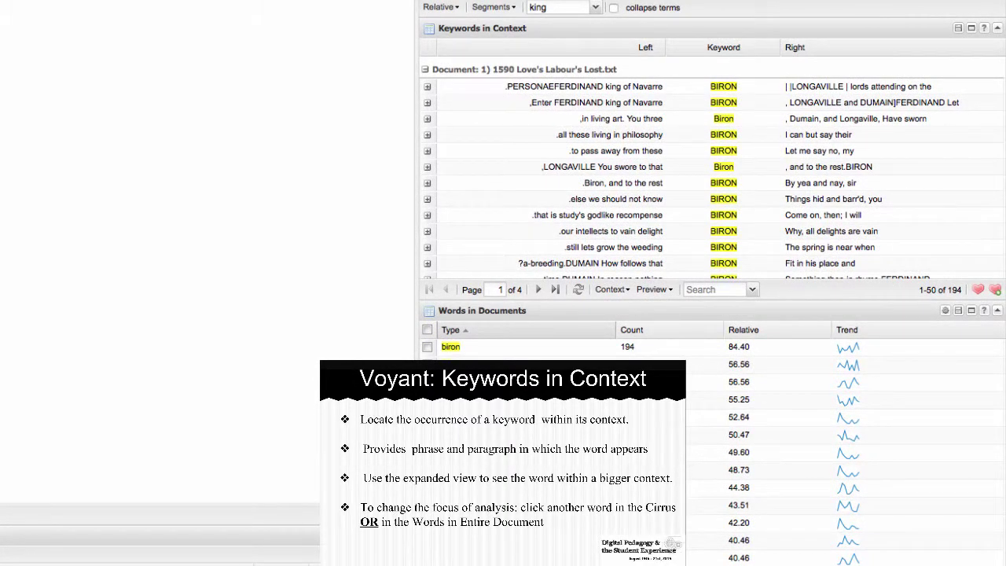
pyautogui.click(427, 87)
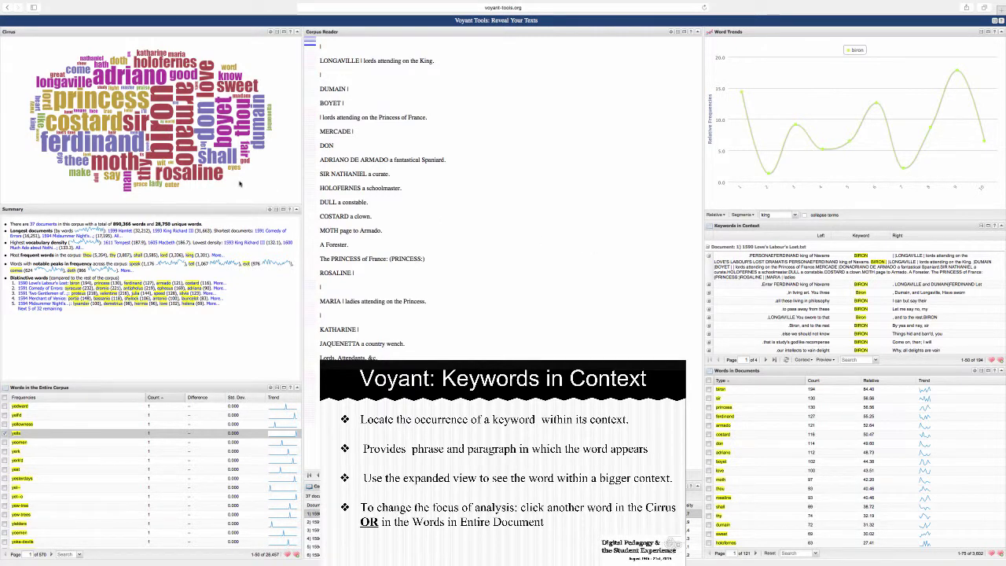
pyautogui.click(196, 174)
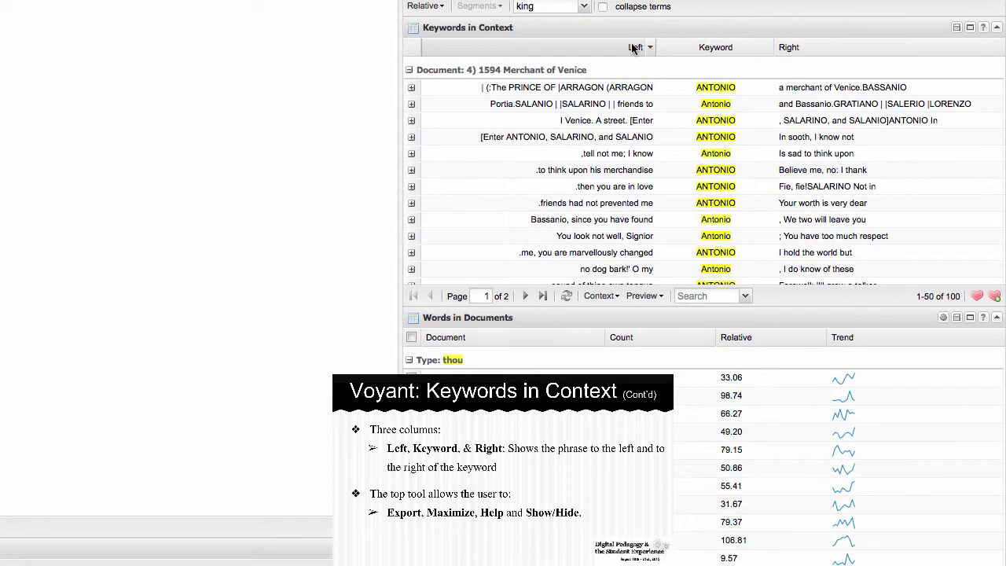
# Show the Position column in Keywords in Context and hide it again
pyautogui.click(649, 47)
pyautogui.moveTo(665, 123)
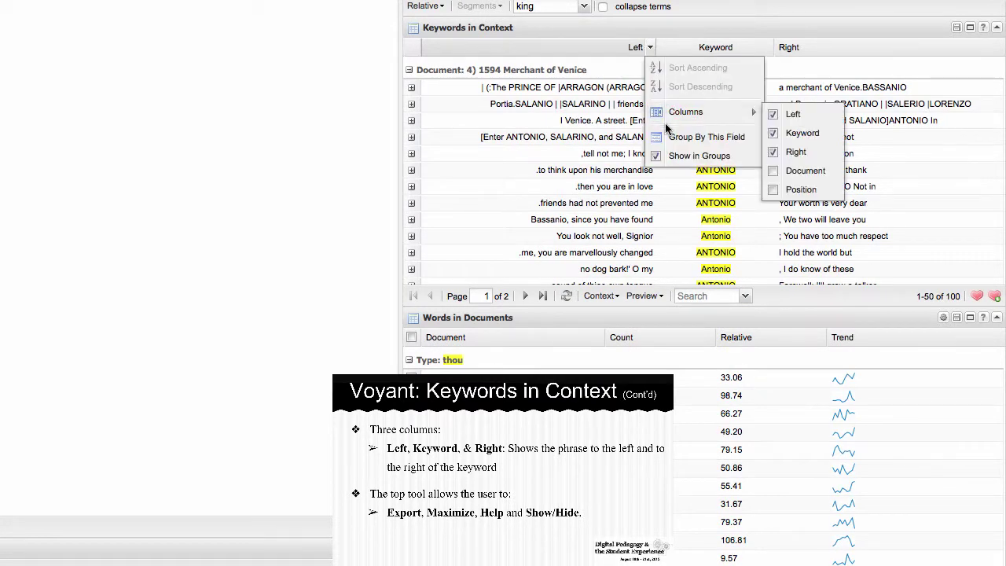
pyautogui.click(775, 190)
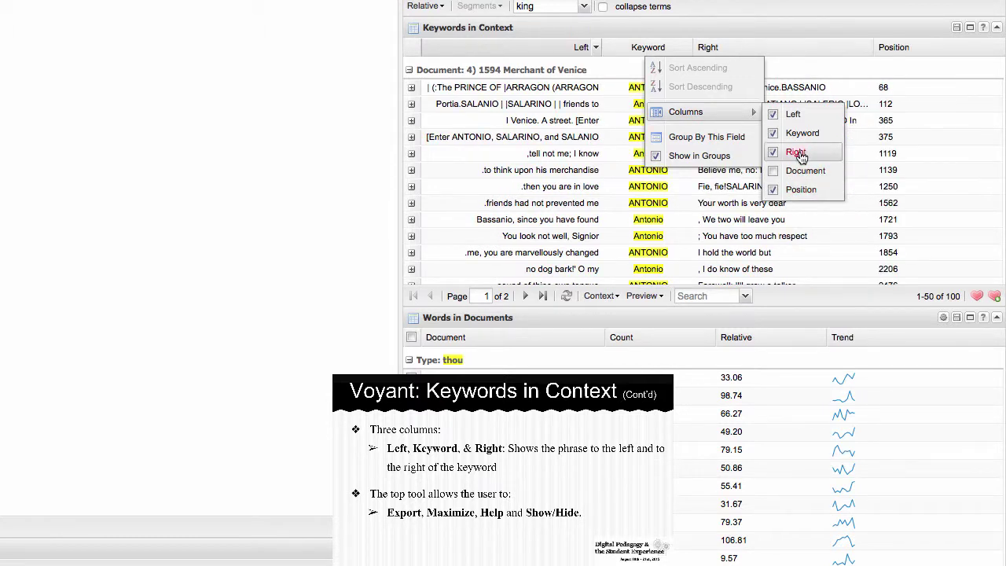
pyautogui.click(775, 189)
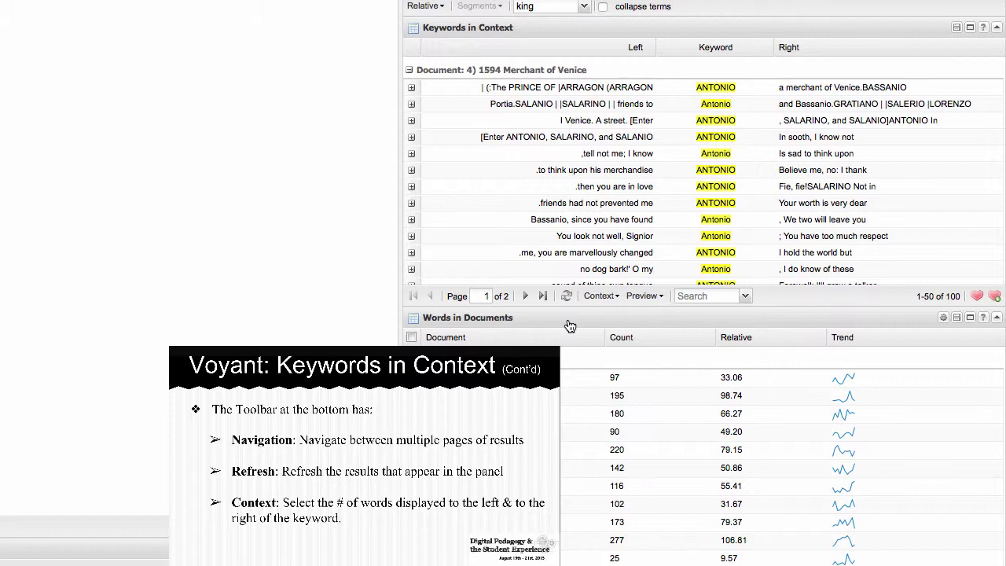
# Refresh page 2 of the Keywords in Context results and set the context to 20 words
pyautogui.click(525, 296)
pyautogui.click(566, 295)
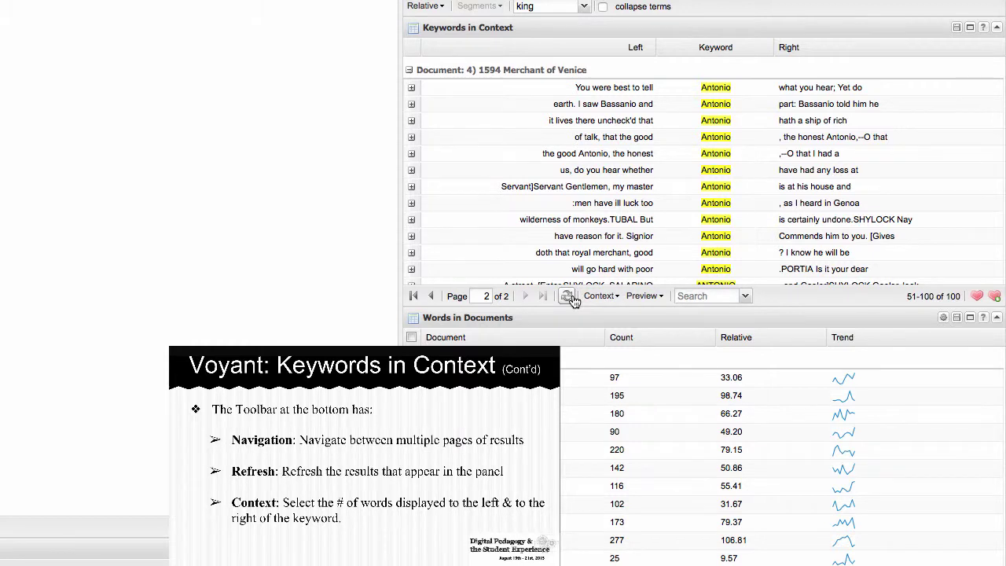
pyautogui.click(617, 299)
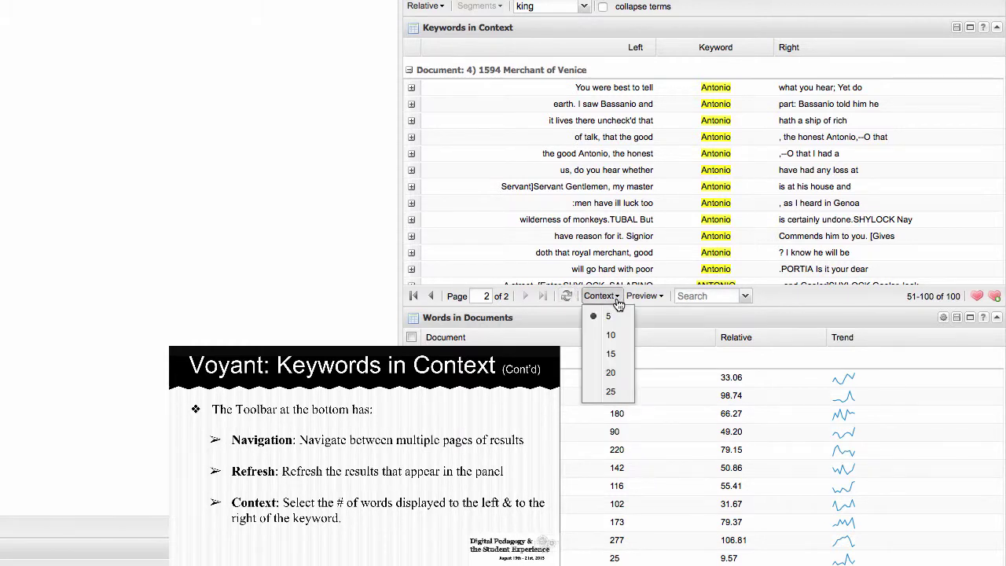
pyautogui.click(609, 373)
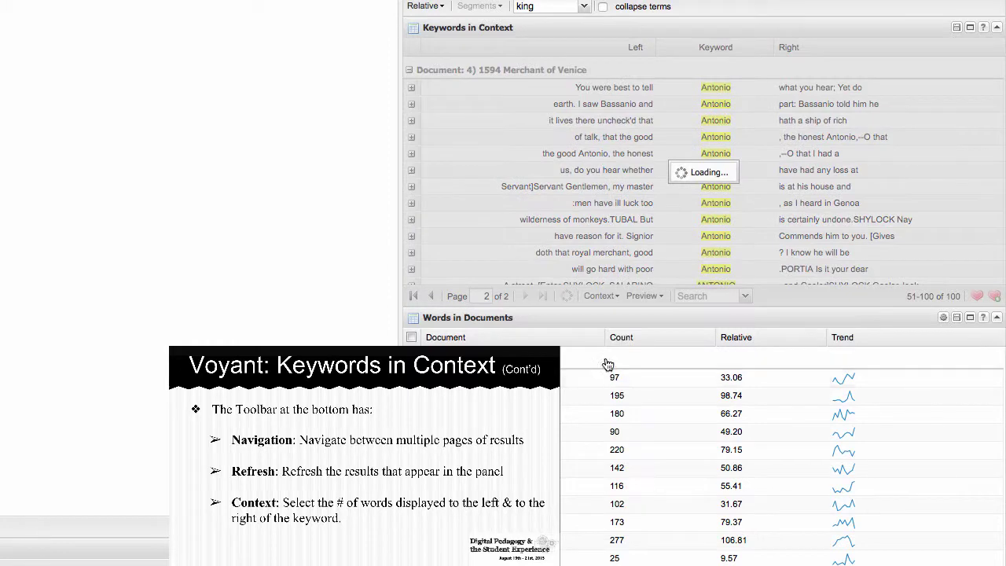
pyautogui.click(658, 298)
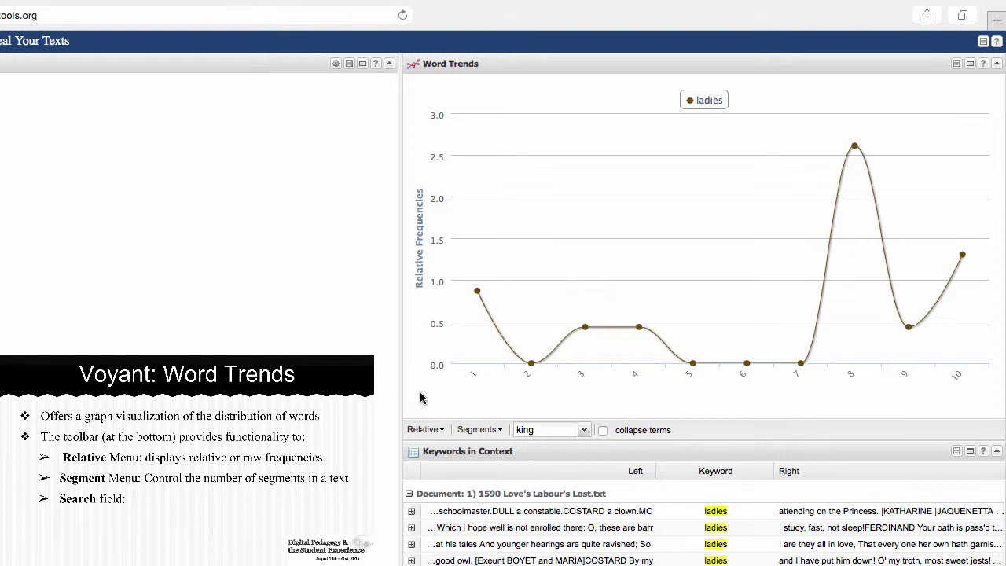
# Check the raw and relative frequency options of the Word Trends graph and set it to 20 segments
pyautogui.click(439, 434)
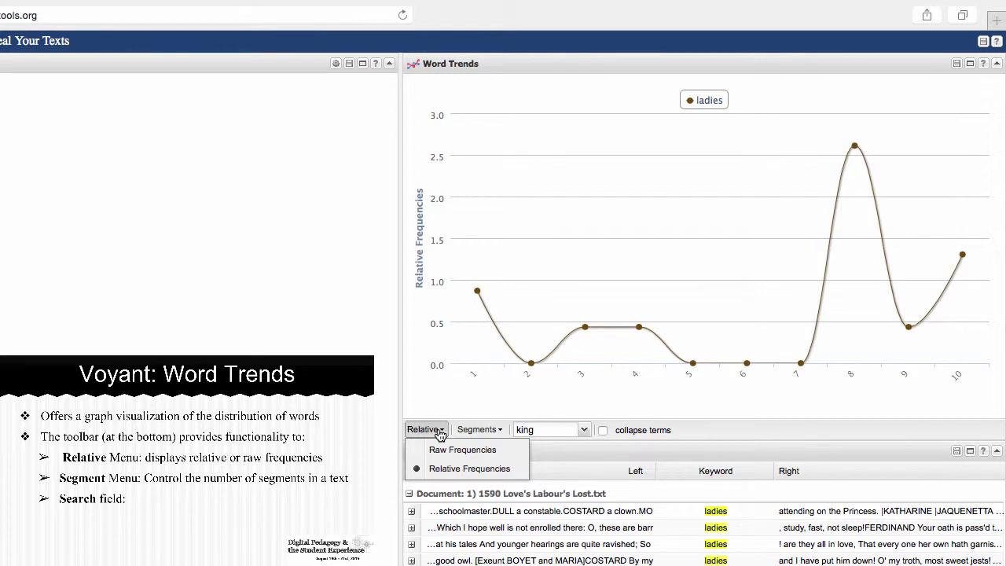
pyautogui.click(443, 432)
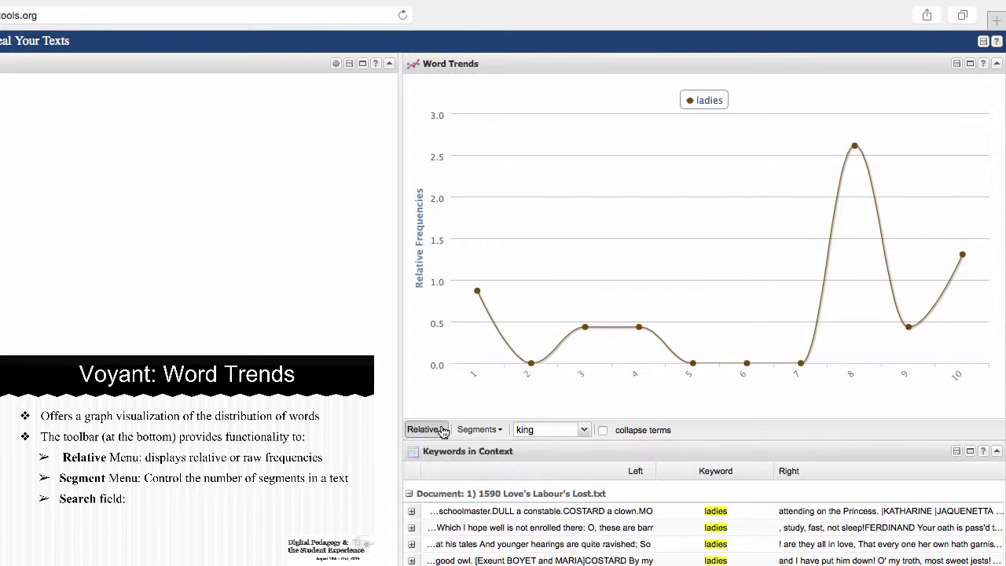
pyautogui.click(501, 435)
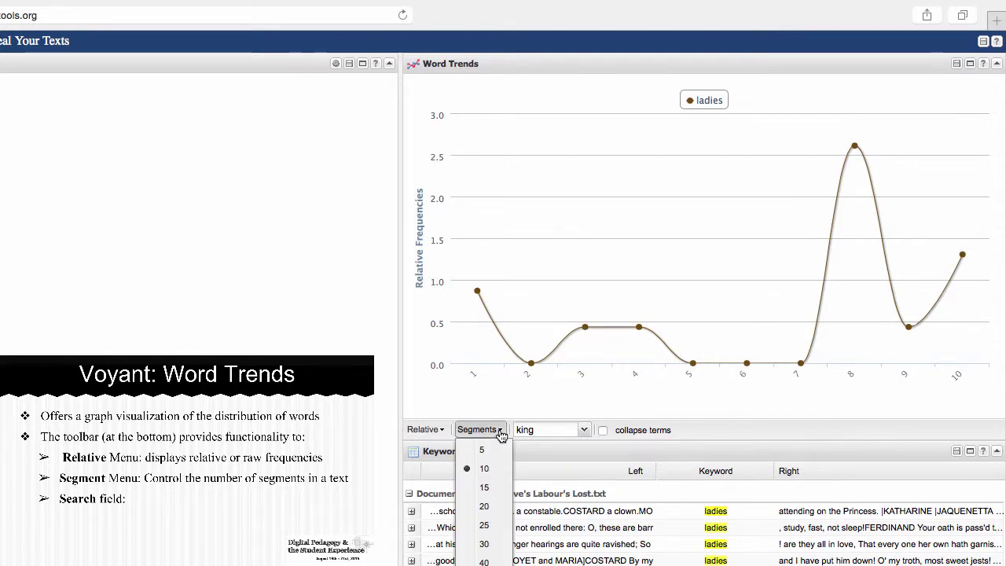
pyautogui.click(485, 507)
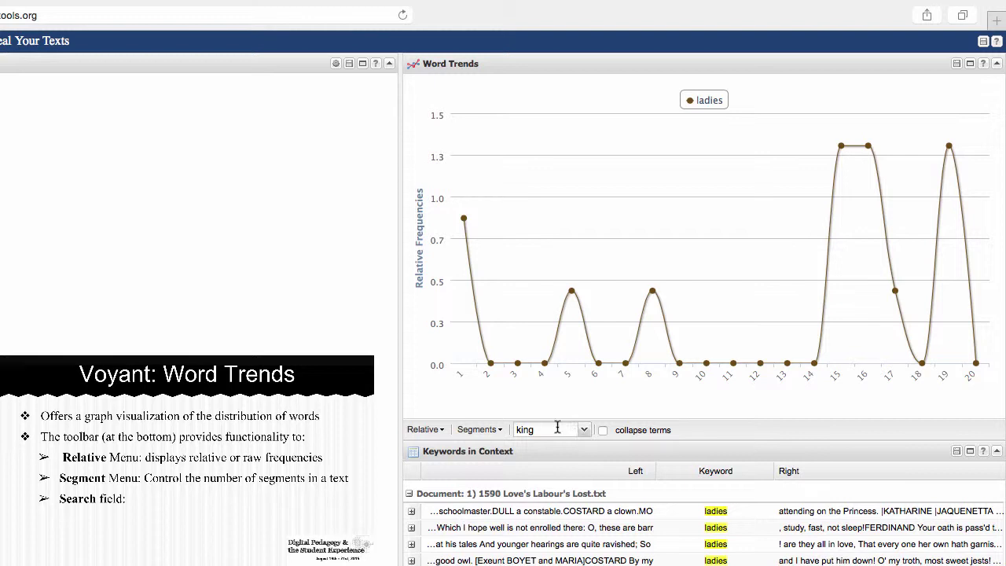
pyautogui.click(556, 429)
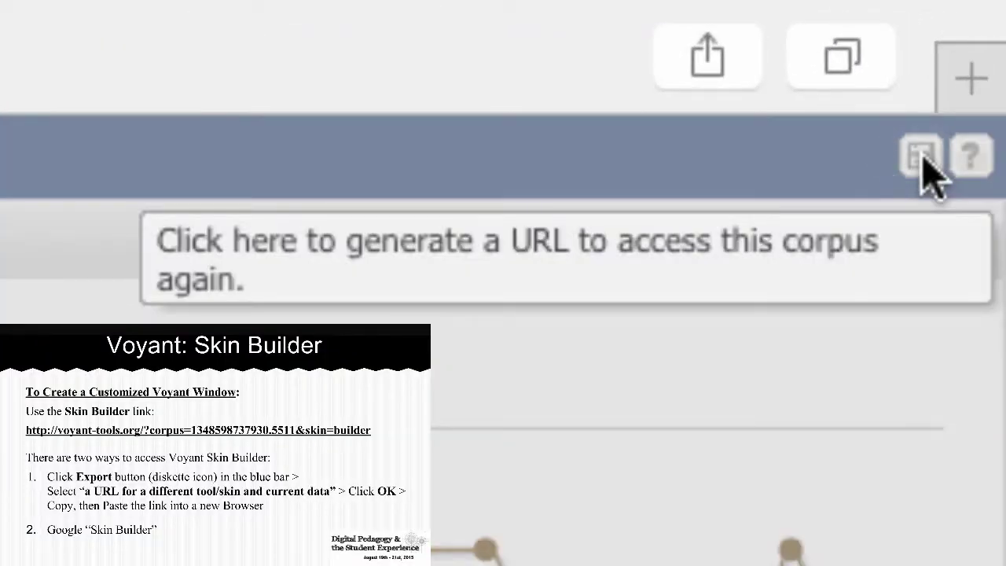
# Start an export of the corpus as a URL for a different tool/skin and current data
pyautogui.click(921, 168)
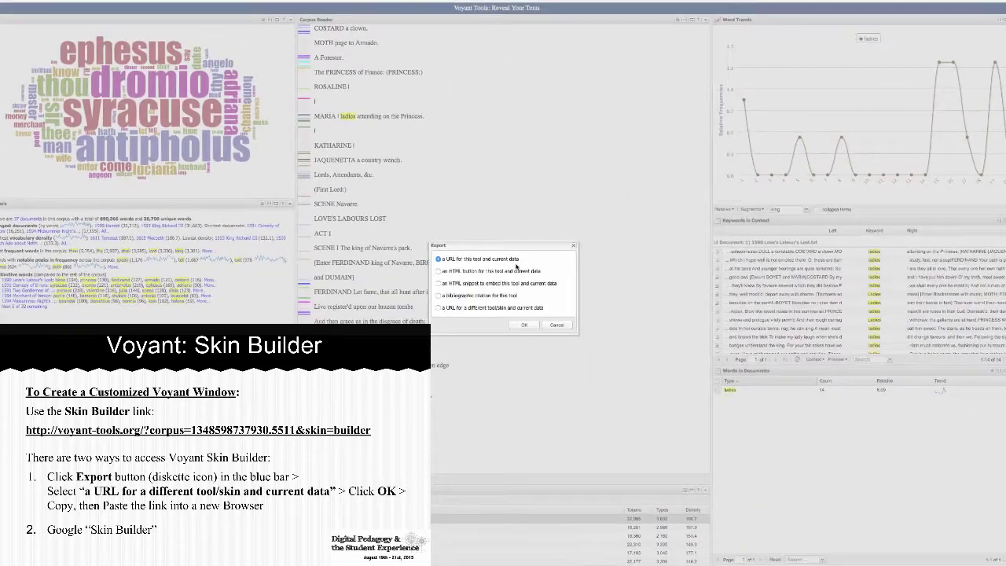
pyautogui.click(445, 307)
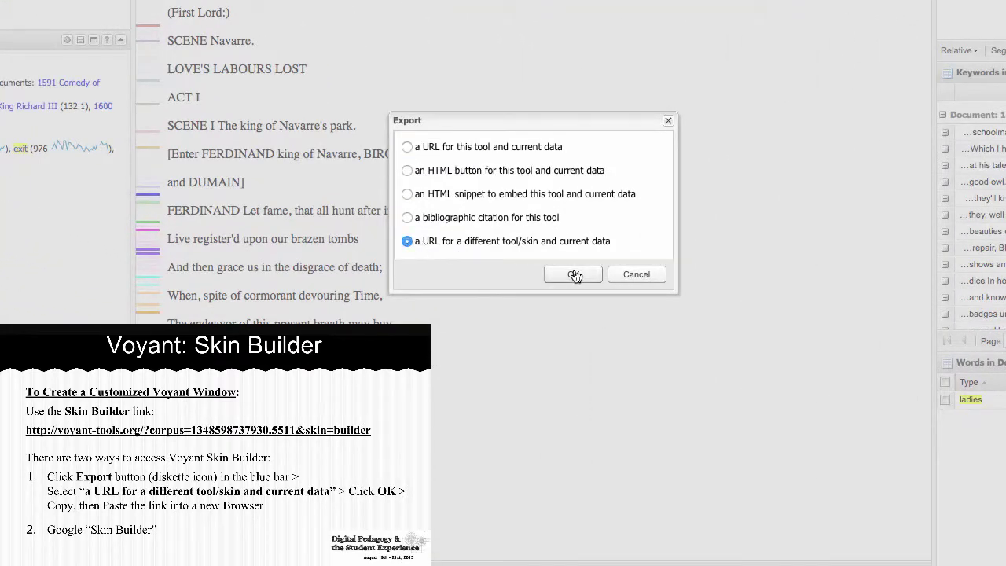
pyautogui.click(574, 275)
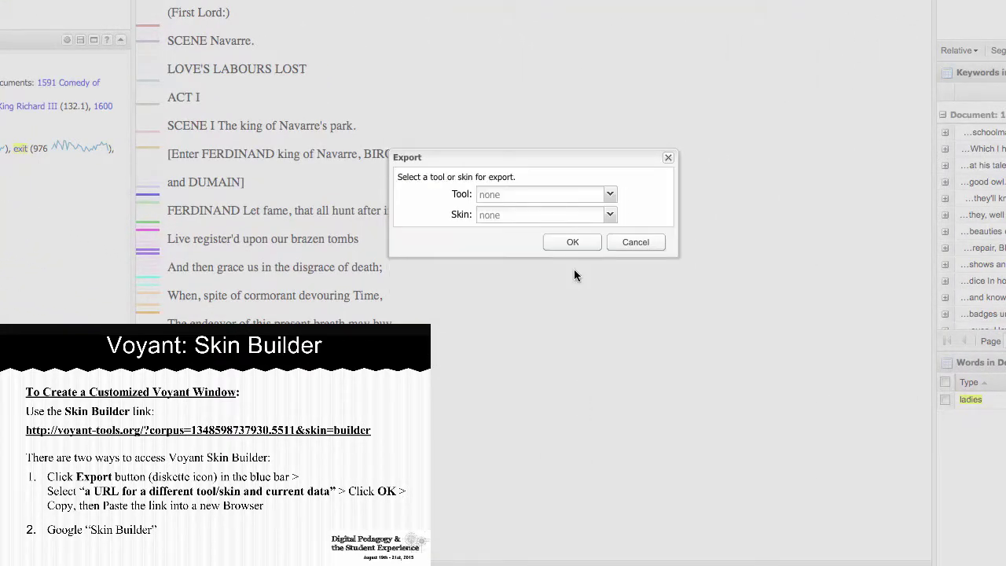
# Generate the export URL with the Bubbles tool and the bubblelines skin, and select the resulting link before closing the export
pyautogui.click(610, 194)
pyautogui.click(511, 209)
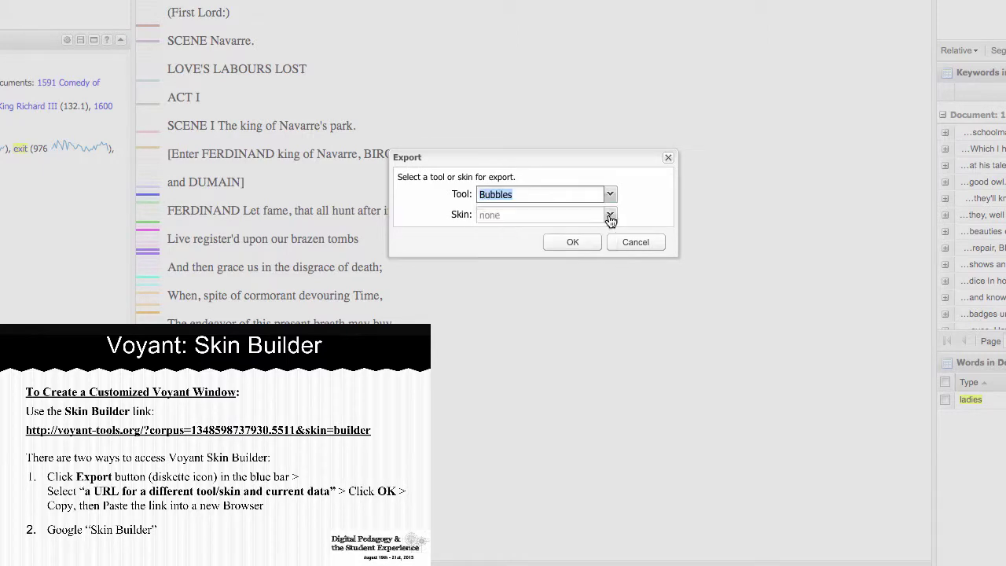
pyautogui.click(610, 215)
pyautogui.click(511, 230)
pyautogui.click(569, 245)
pyautogui.tripleClick(635, 214)
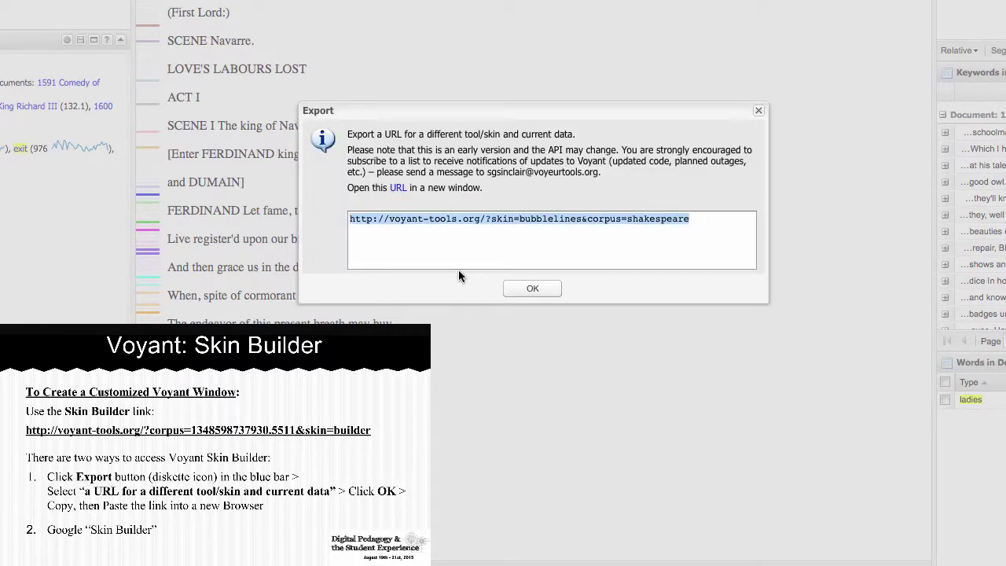
pyautogui.click(528, 291)
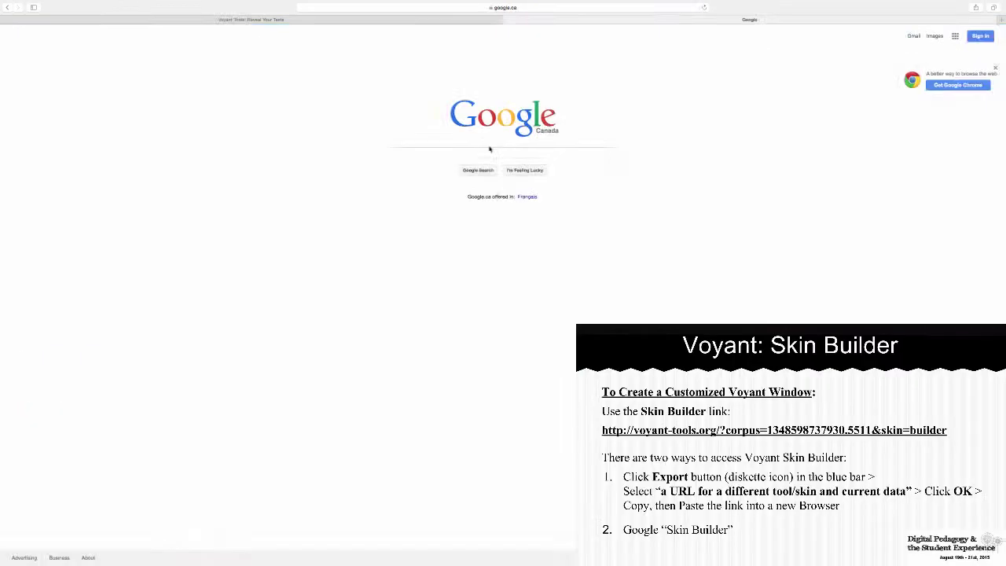
# Search the web for "voyant skin builder" and open the Skin Builder page of Voyant Tools
pyautogui.write('voyant')
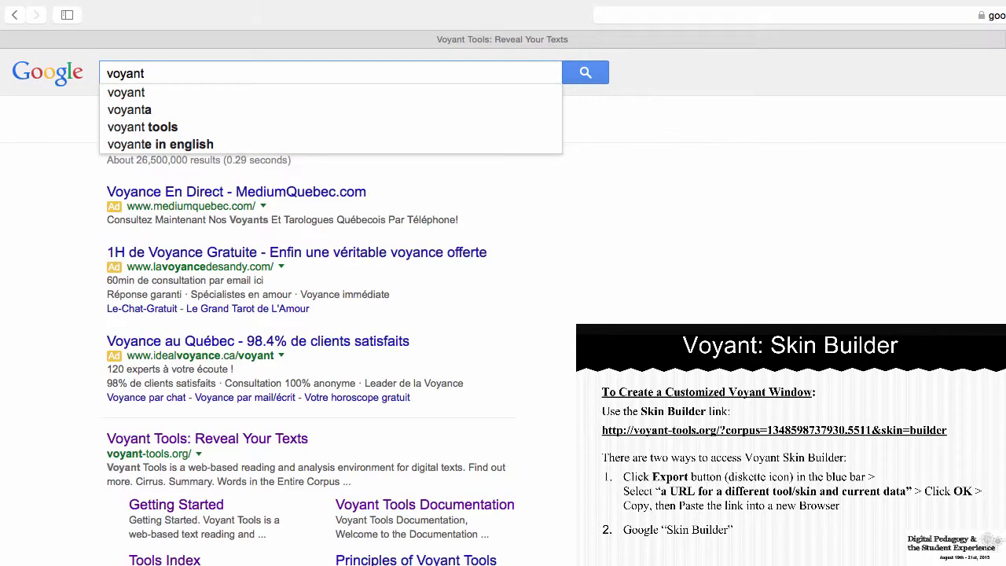
pyautogui.write(' skin ')
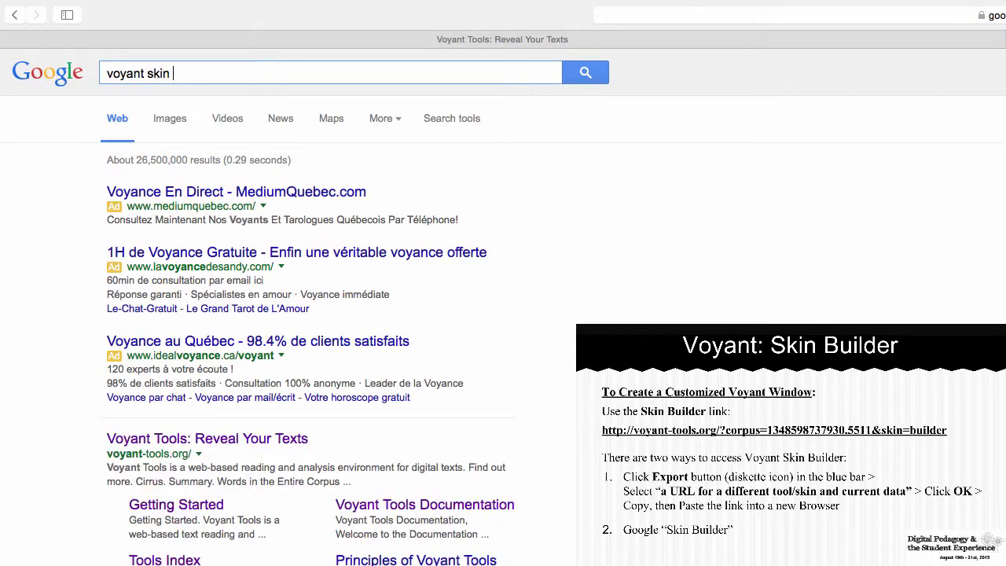
pyautogui.write('builder')
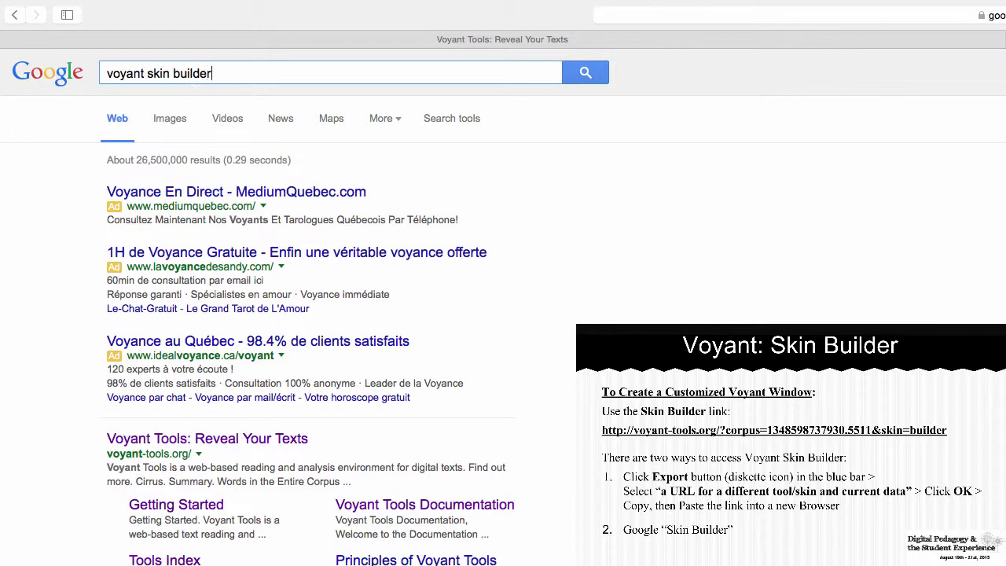
pyautogui.press('Return')
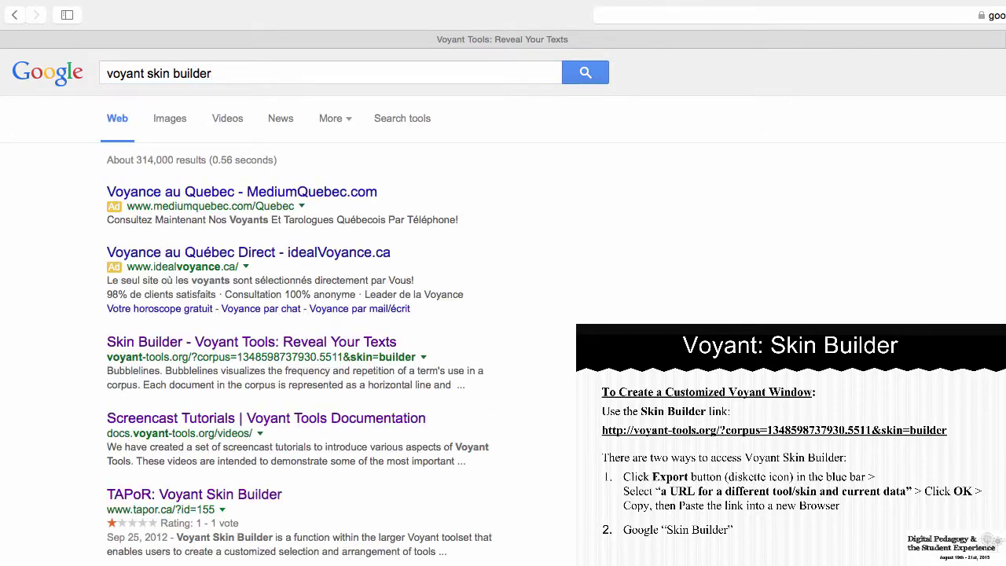
pyautogui.click(350, 346)
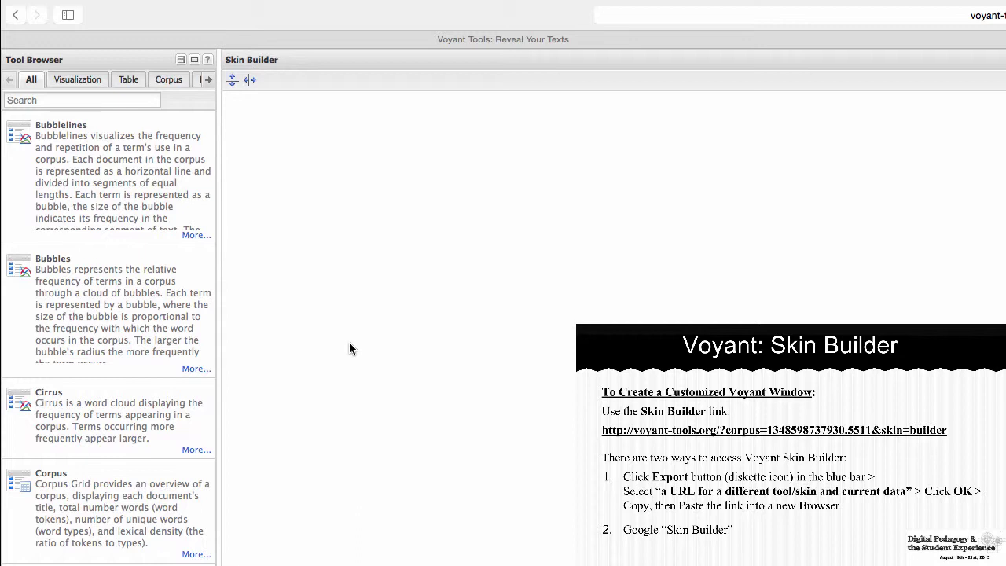
# Examine the table tools and the Bubblelines description with its related tools, and try adding Corpus to the skin
pyautogui.click(126, 80)
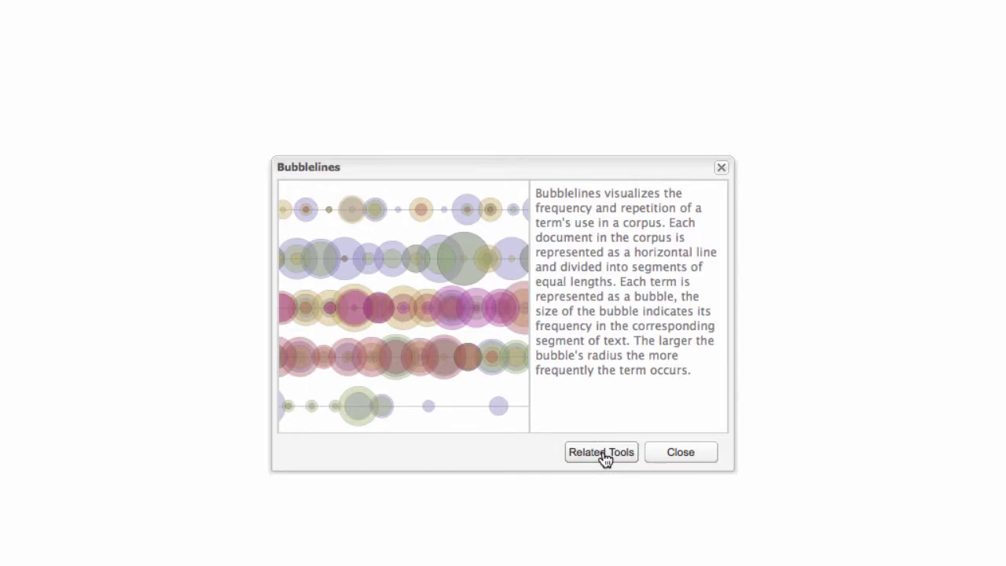
pyautogui.click(604, 459)
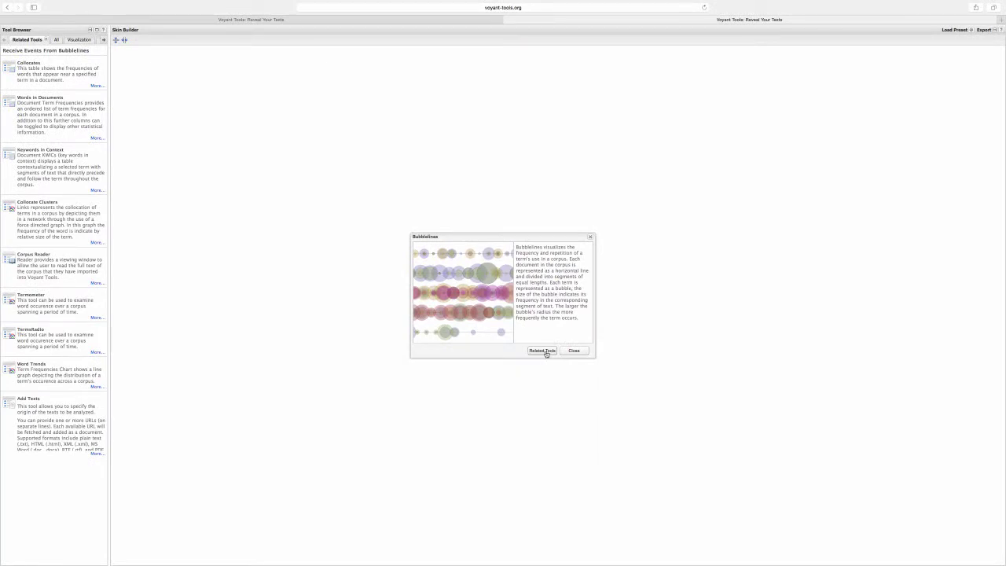
pyautogui.click(569, 351)
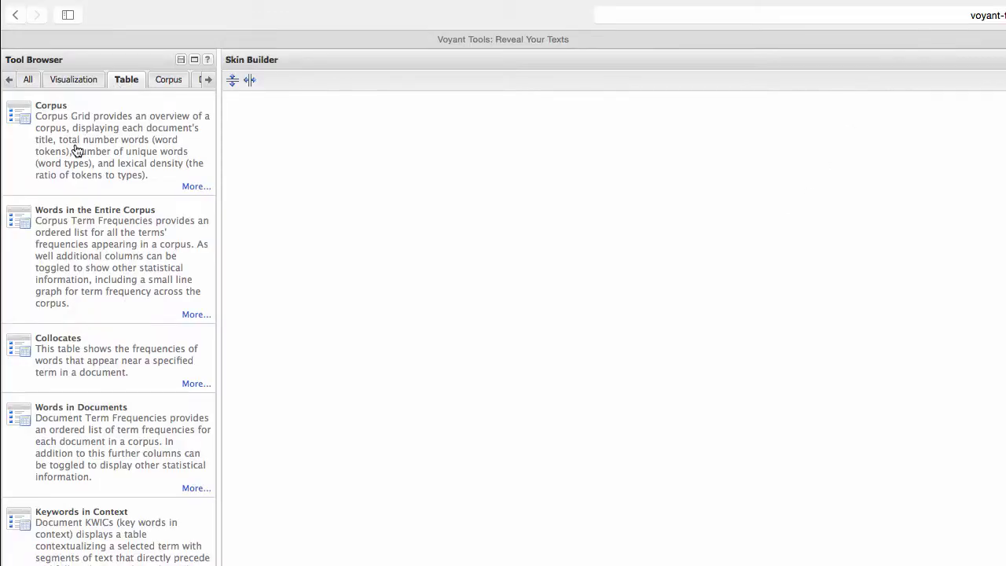
pyautogui.moveTo(76, 149); pyautogui.dragTo(292, 181)
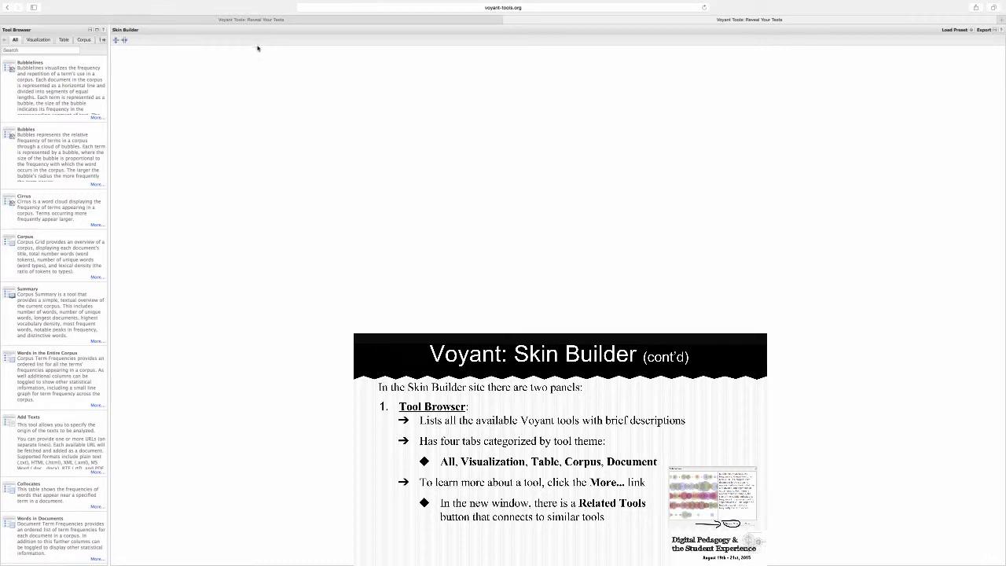
# Split the skin into three columns, add a bottom frame, and divide both side columns into upper and lower frames
pyautogui.click(123, 40)
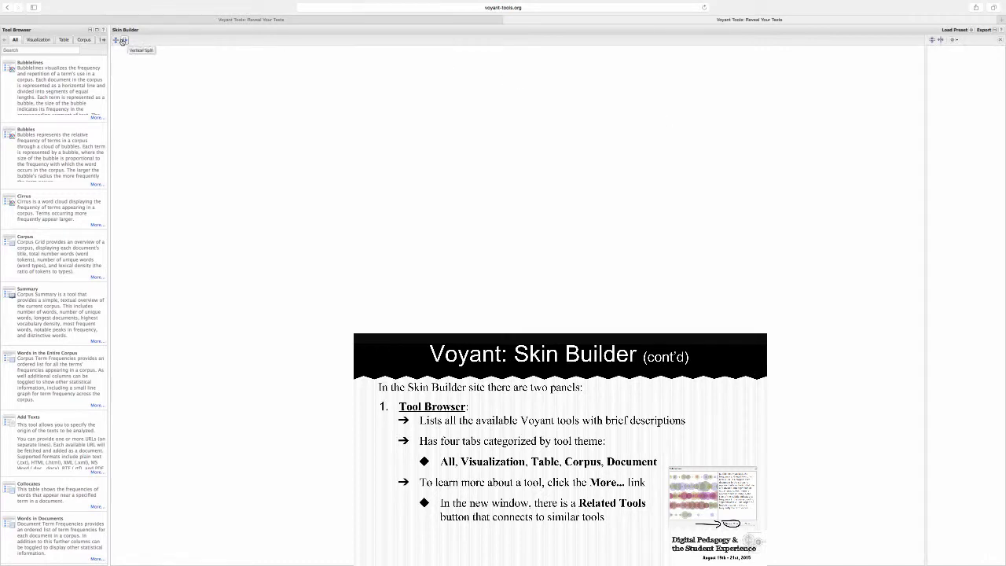
pyautogui.click(123, 41)
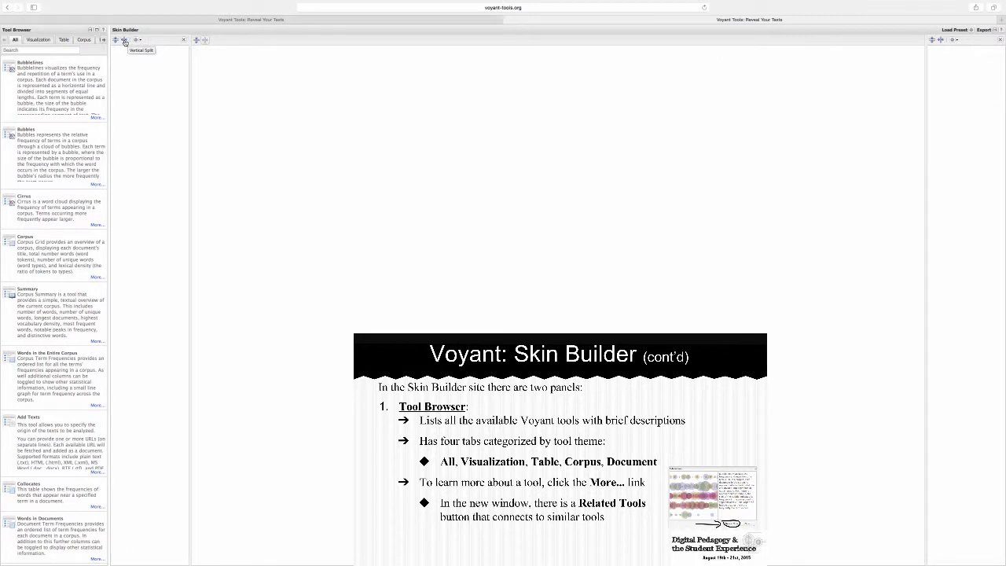
pyautogui.click(115, 39)
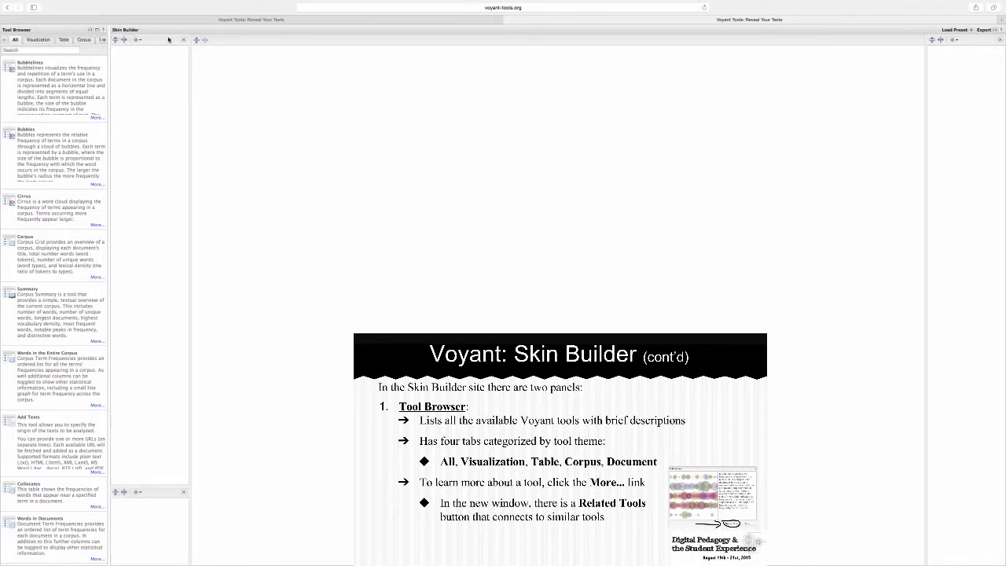
pyautogui.click(197, 40)
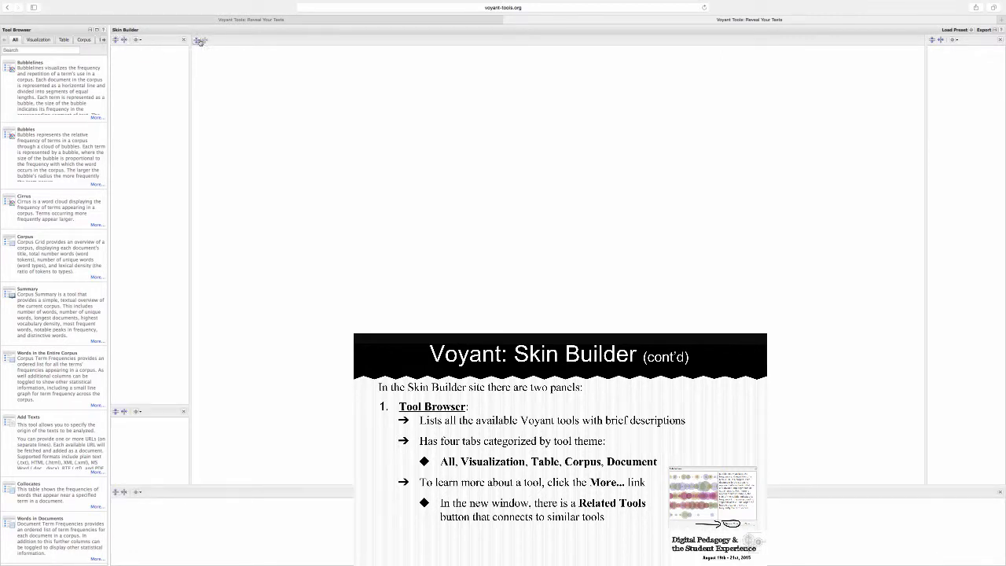
pyautogui.click(932, 40)
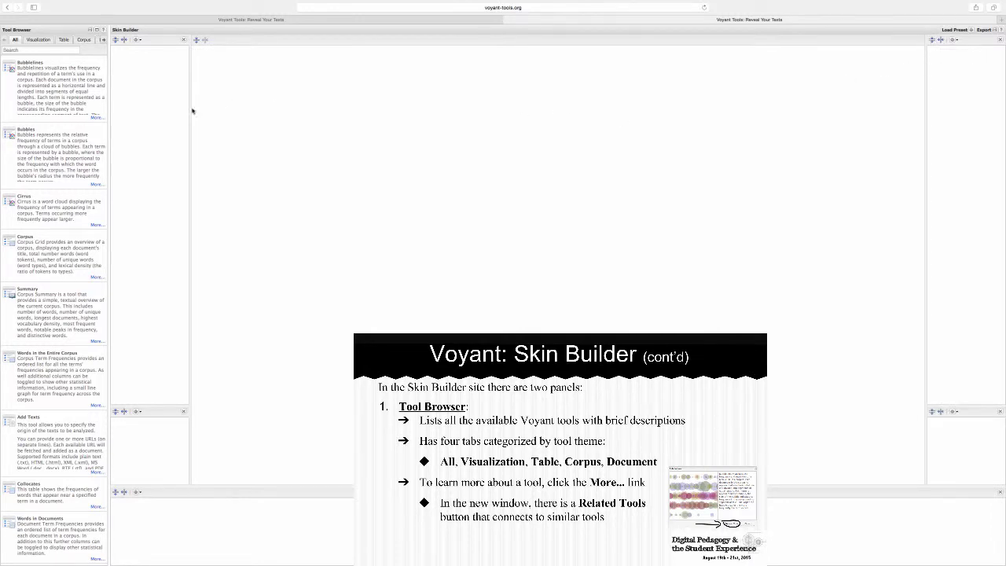
# Widen the left column, raise the divider between its two frames, and place Cirrus in the upper one
pyautogui.moveTo(189, 115); pyautogui.dragTo(260, 117)
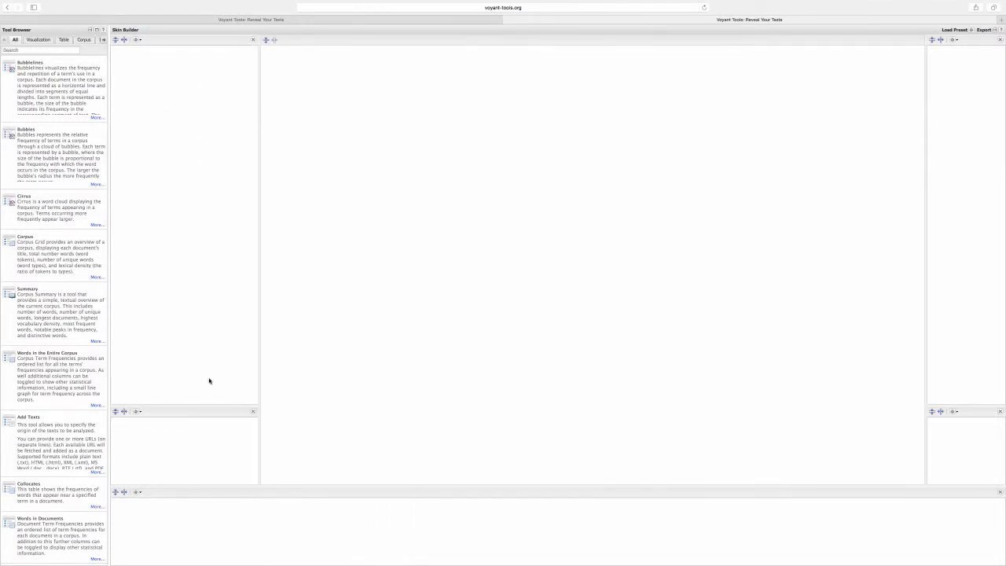
pyautogui.moveTo(207, 406); pyautogui.dragTo(224, 191)
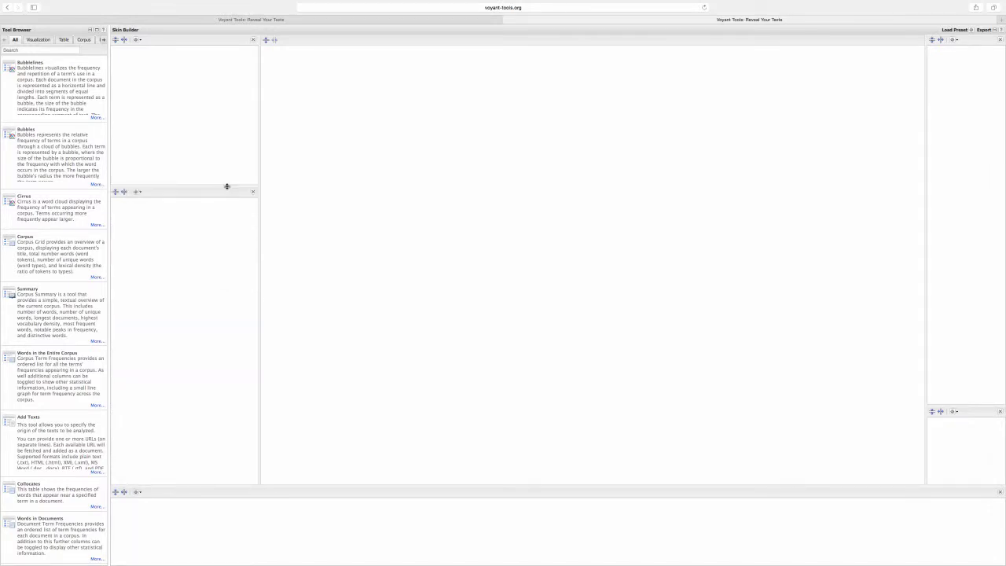
pyautogui.moveTo(39, 221); pyautogui.dragTo(173, 150)
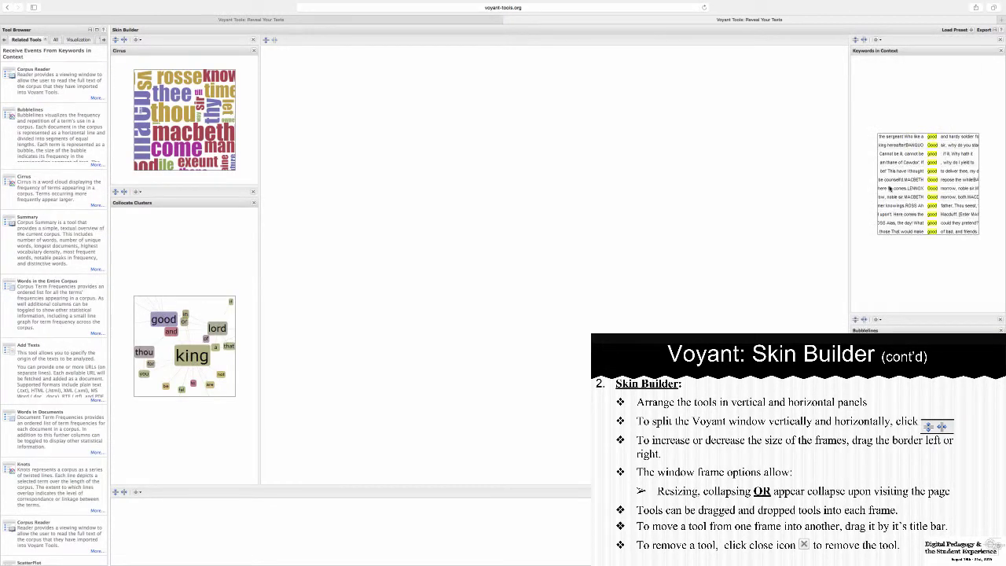
# Find the Corpus Reader among the corpus tools and place it in the large centre frame
pyautogui.click(103, 40)
pyautogui.click(83, 39)
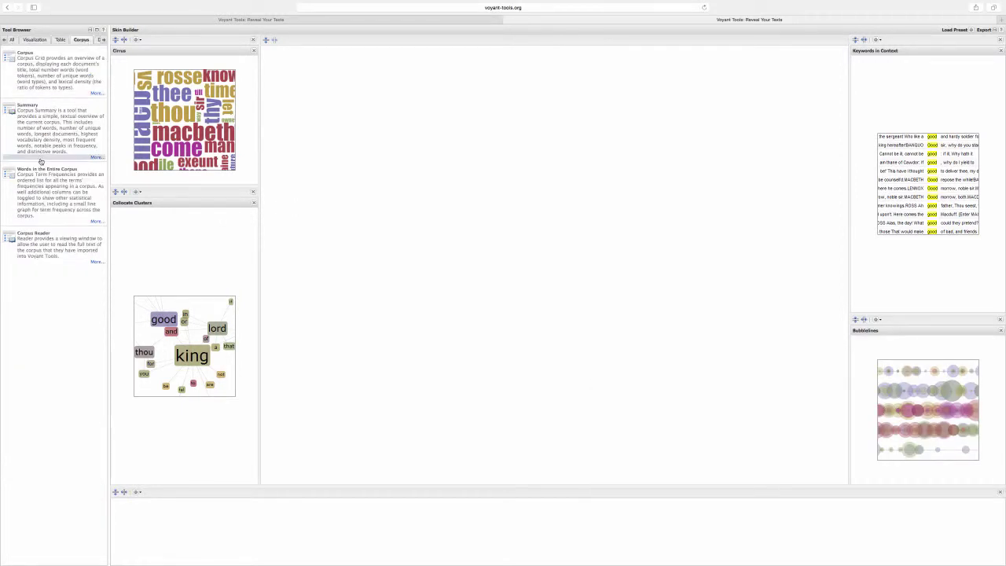
pyautogui.moveTo(45, 251); pyautogui.dragTo(350, 246)
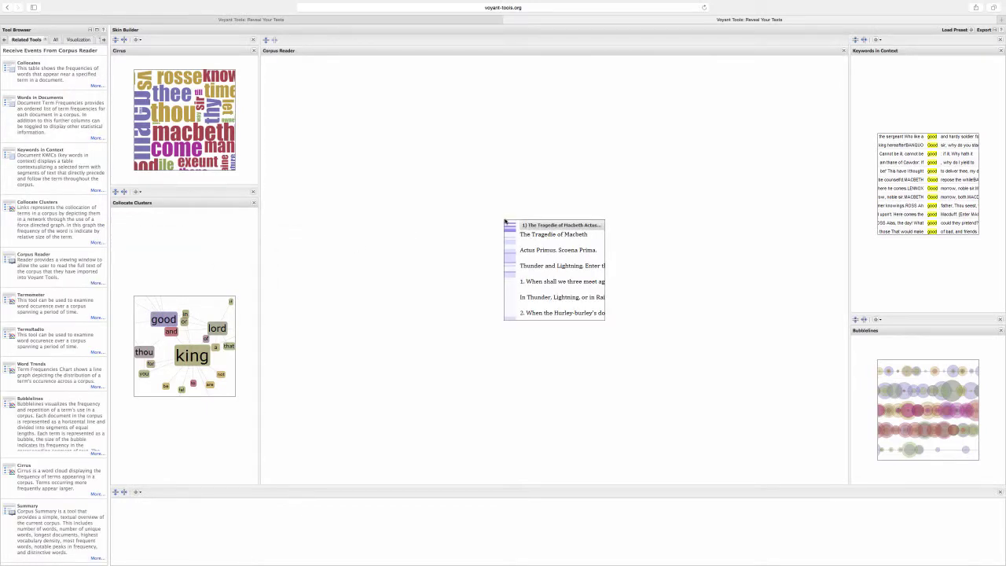
pyautogui.moveTo(505, 228); pyautogui.dragTo(341, 153)
# Try the Termometer in the bottom frame and remove it, and place Bubblelines in the right column's lower frame
pyautogui.moveTo(26, 299); pyautogui.dragTo(296, 510)
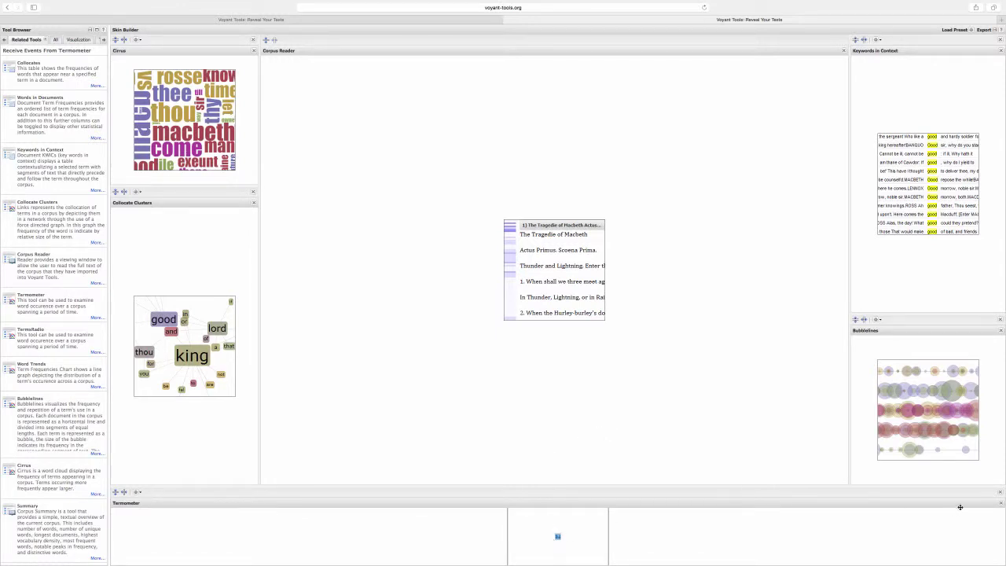
pyautogui.click(1000, 503)
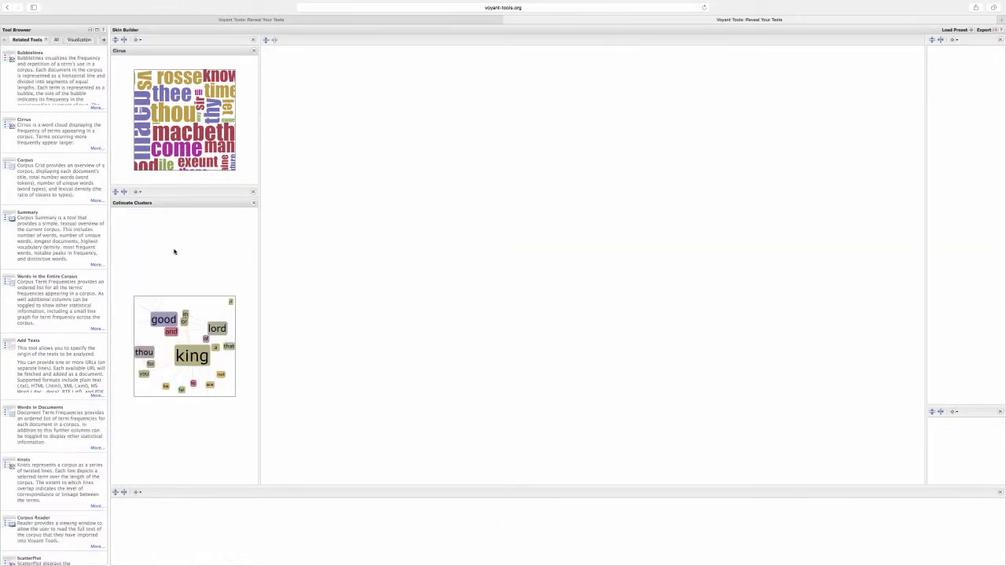
pyautogui.moveTo(37, 72); pyautogui.dragTo(850, 313)
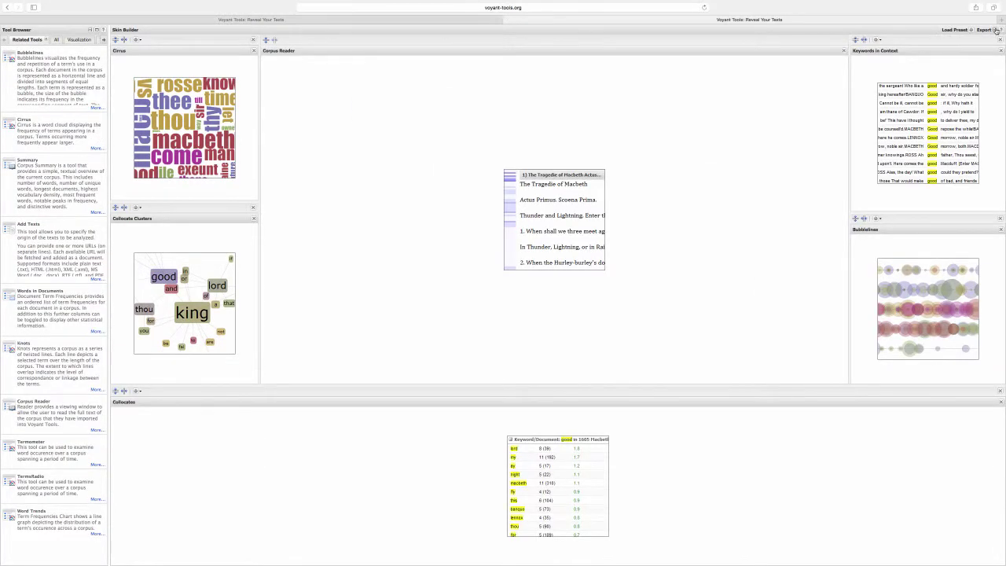
# Export the custom skin and select its generated URL
pyautogui.click(996, 30)
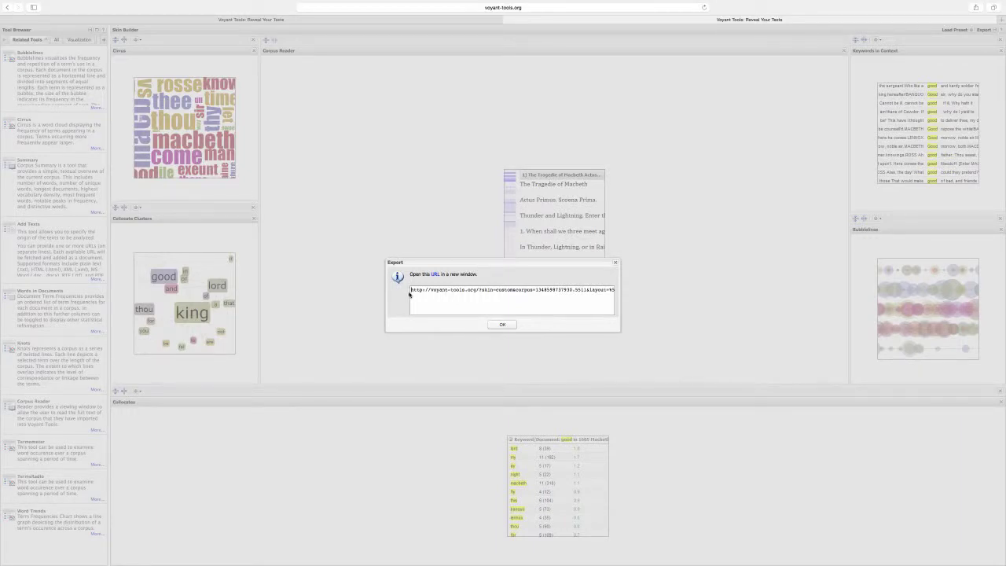
pyautogui.tripleClick(480, 290)
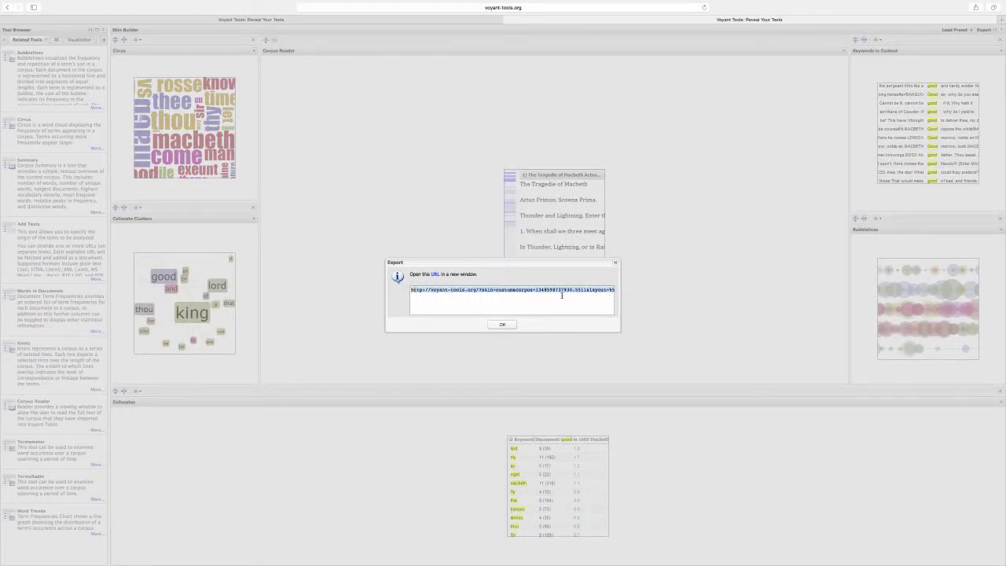